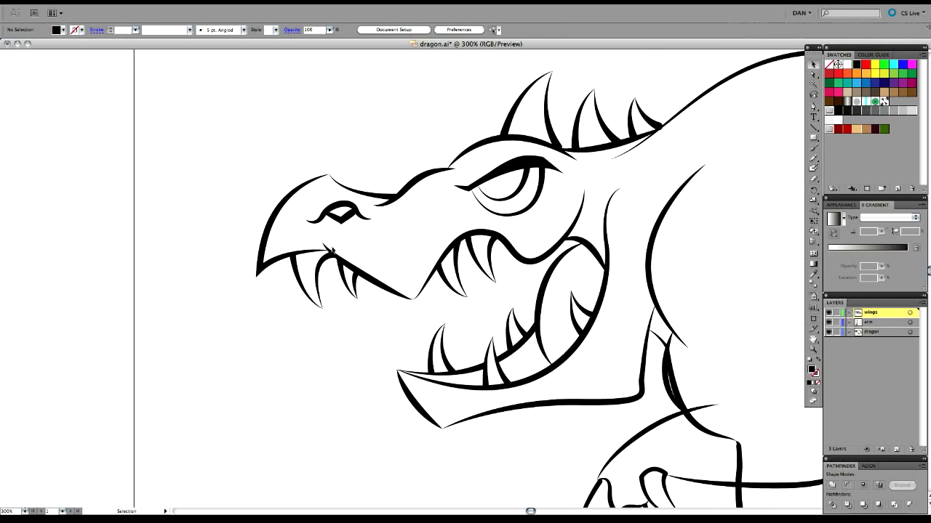
Look over the dragon line art from the head across the body to the tail.
drag(582, 211, 447, 224)
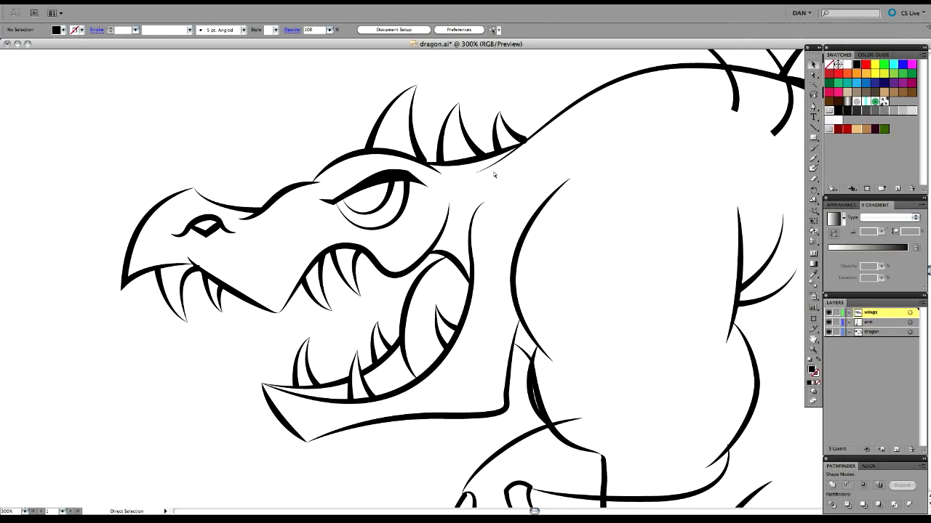
key(ctrl+minus)
drag(536, 284, 370, 219)
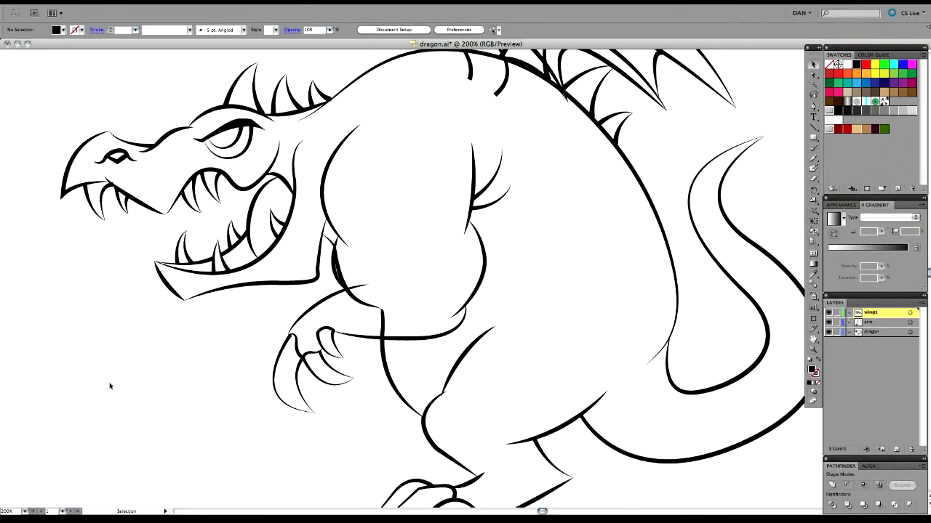
drag(190, 275, 200, 306)
drag(212, 220, 245, 237)
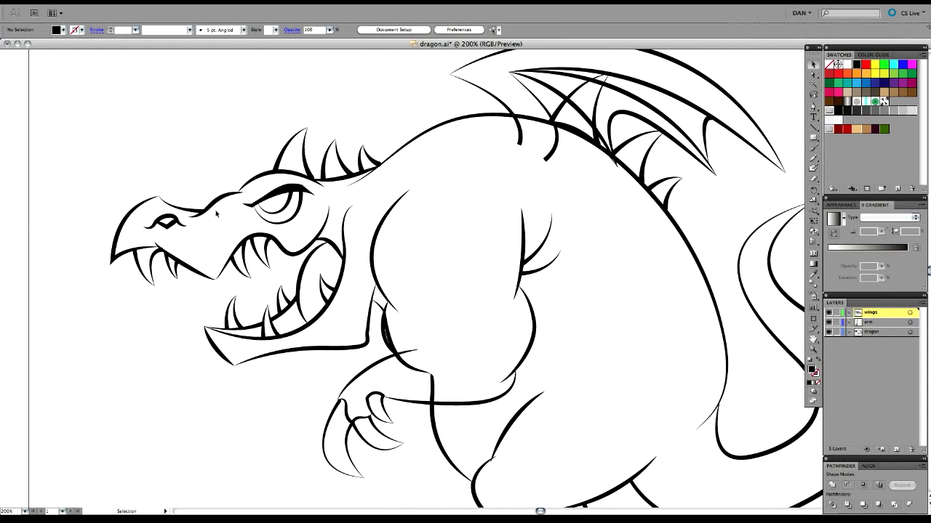
drag(273, 303, 296, 278)
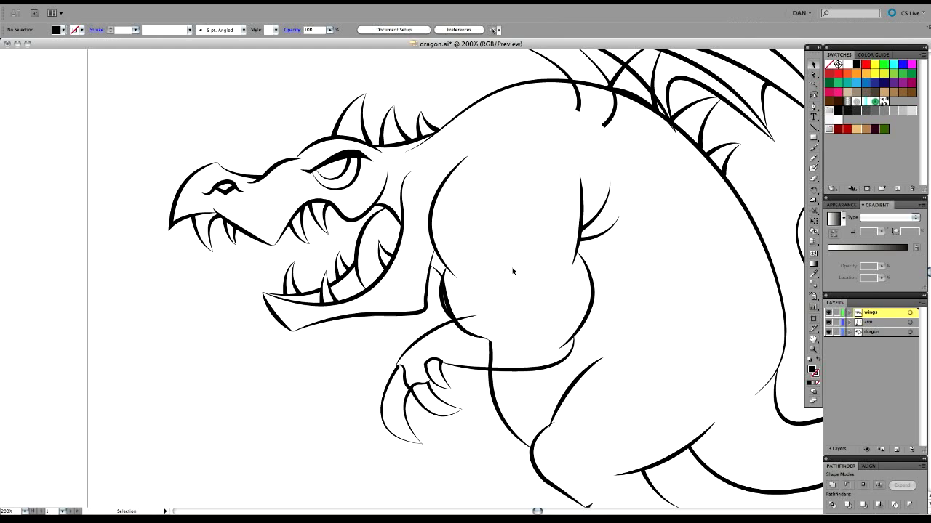
drag(324, 161, 421, 168)
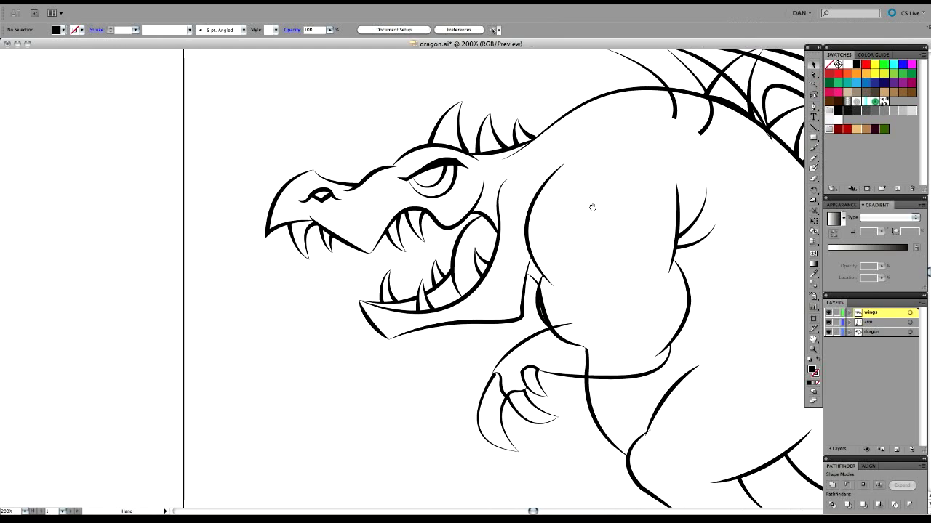
drag(593, 208, 431, 245)
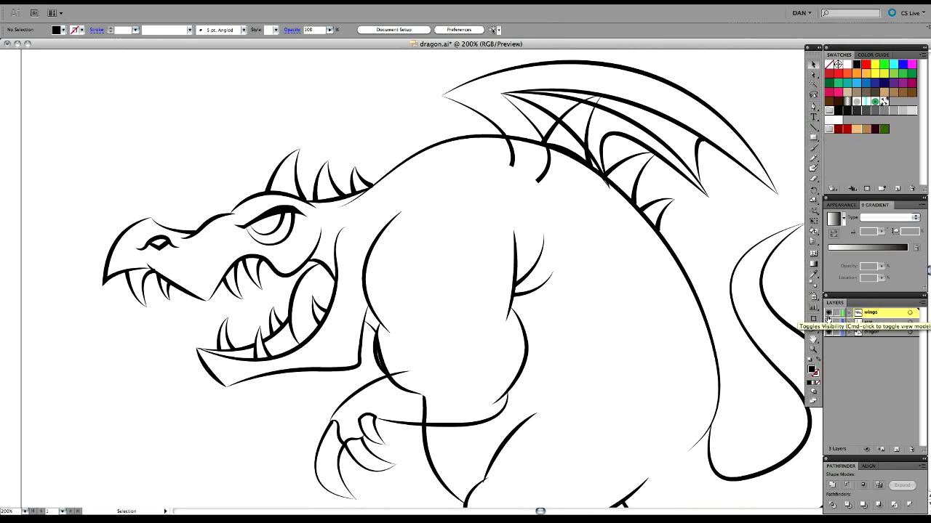
Hide the wings and arm layers, leaving only the dragon layer visible.
click(827, 313)
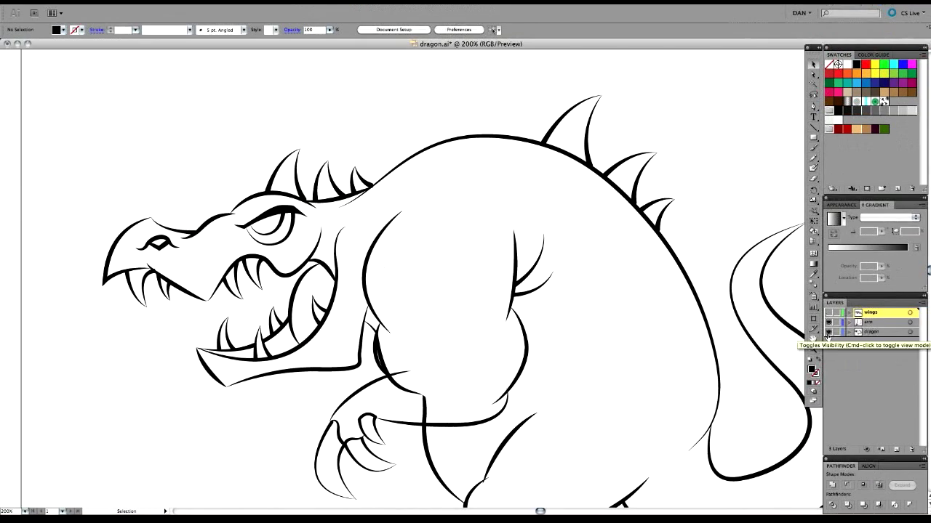
click(828, 323)
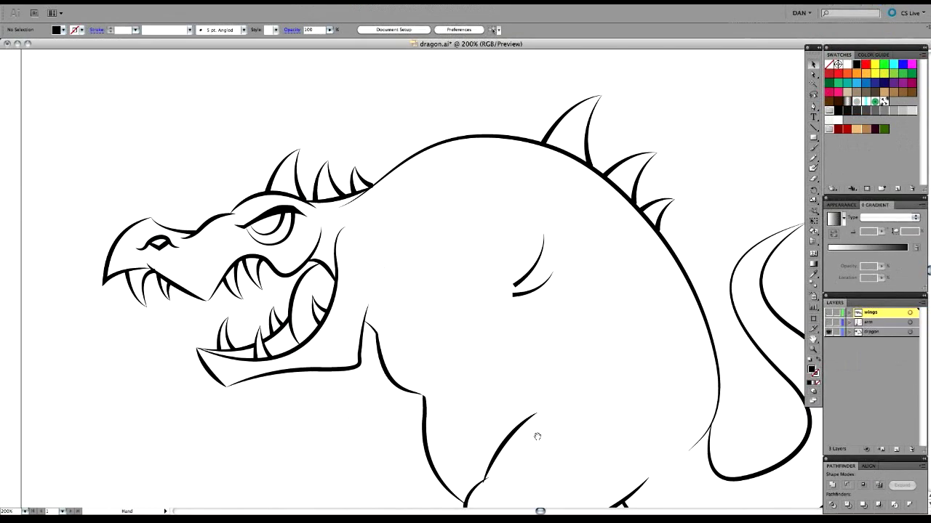
drag(537, 436, 473, 331)
drag(402, 230, 427, 276)
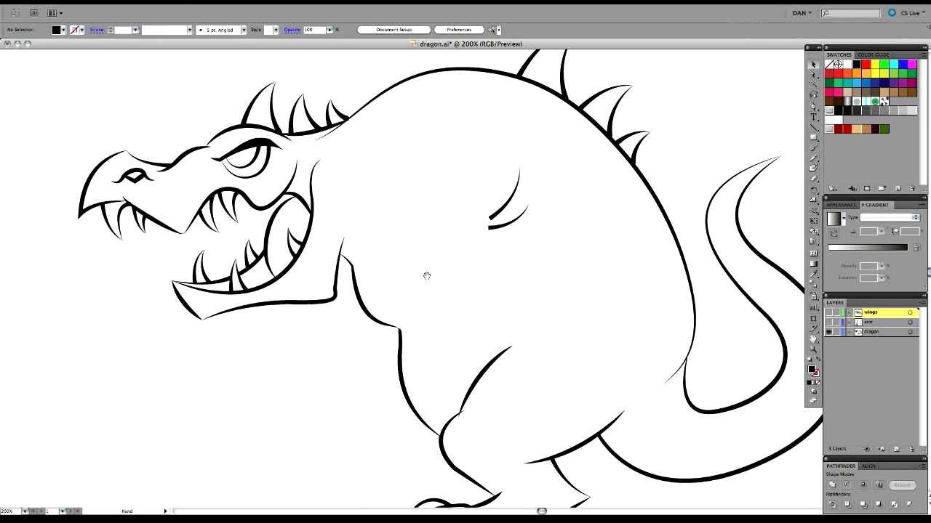
Examine the outlines of the dragon's head, neck and body.
key(p)
drag(322, 211, 328, 187)
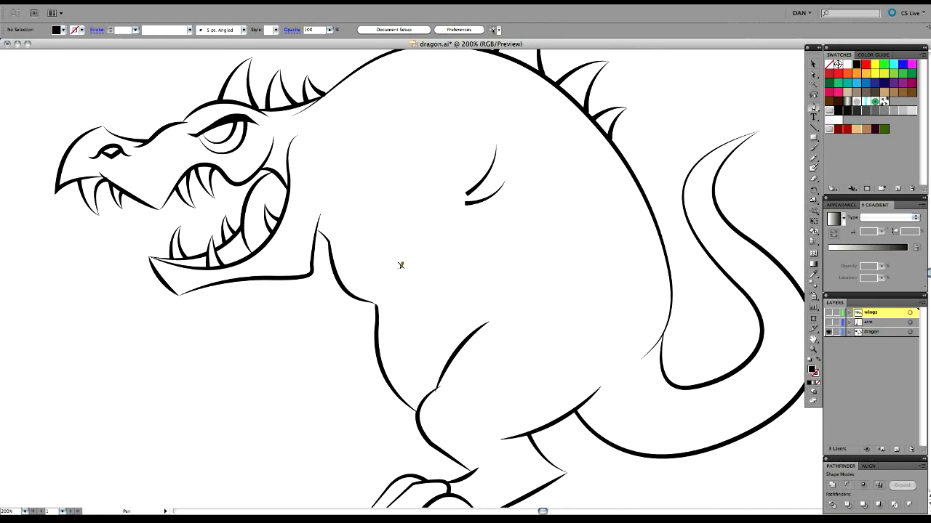
key(v)
drag(287, 253, 345, 254)
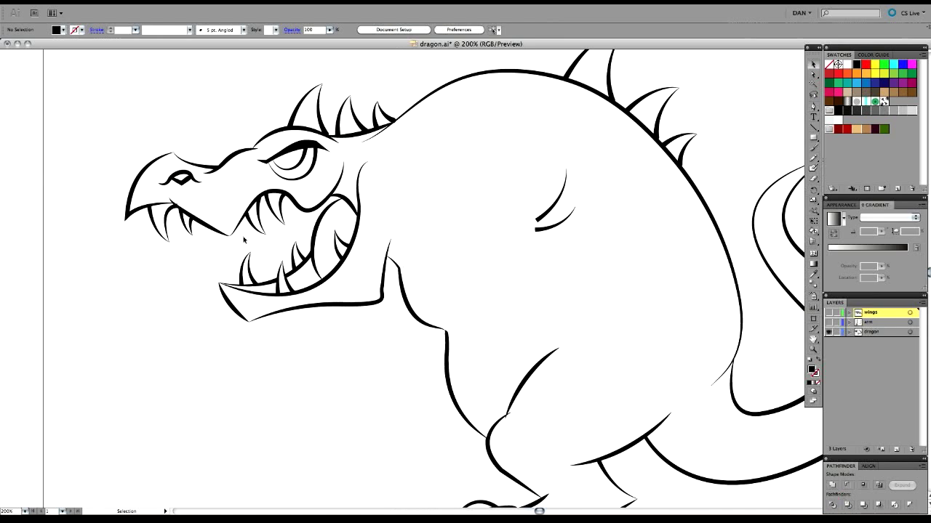
drag(175, 176, 234, 180)
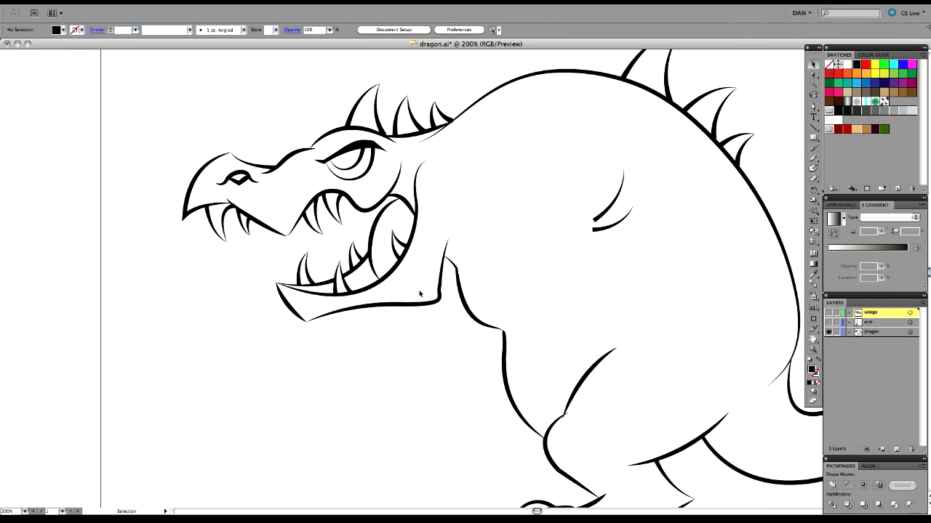
drag(543, 235, 650, 235)
drag(431, 259, 268, 278)
mouse_move(392, 296)
mouse_down()
mouse_move(367, 279)
mouse_move(407, 305)
mouse_up()
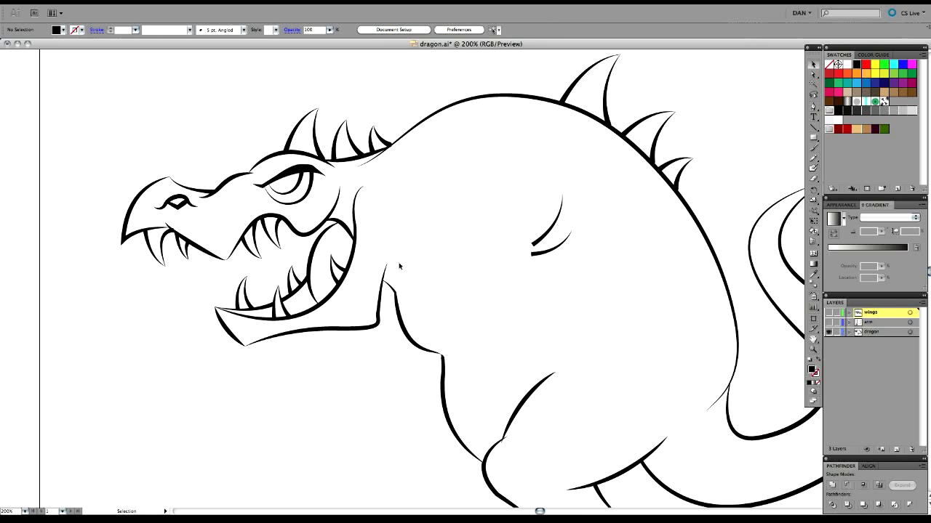
Place a copy of the dragon line art beside the artboard and delete that copy again.
key(super+1)
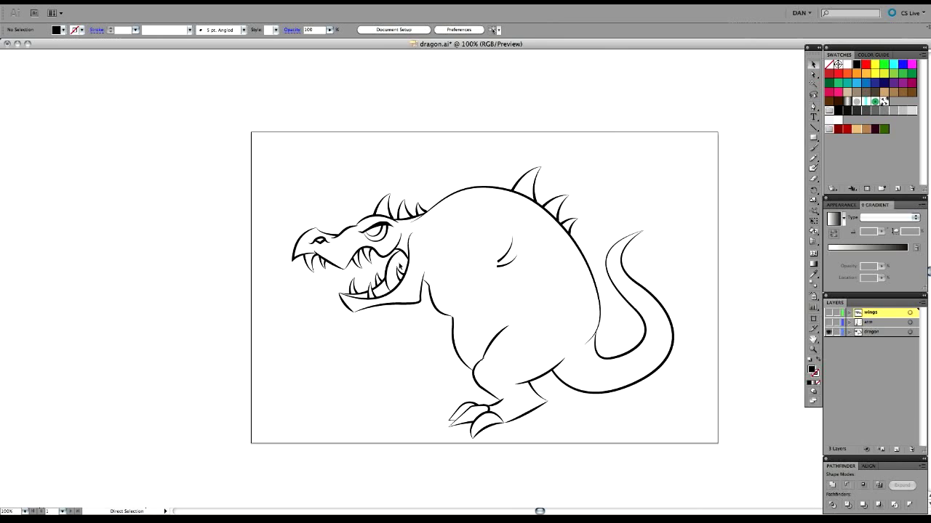
drag(311, 251, 356, 233)
drag(293, 132, 728, 435)
drag(696, 359, 221, 350)
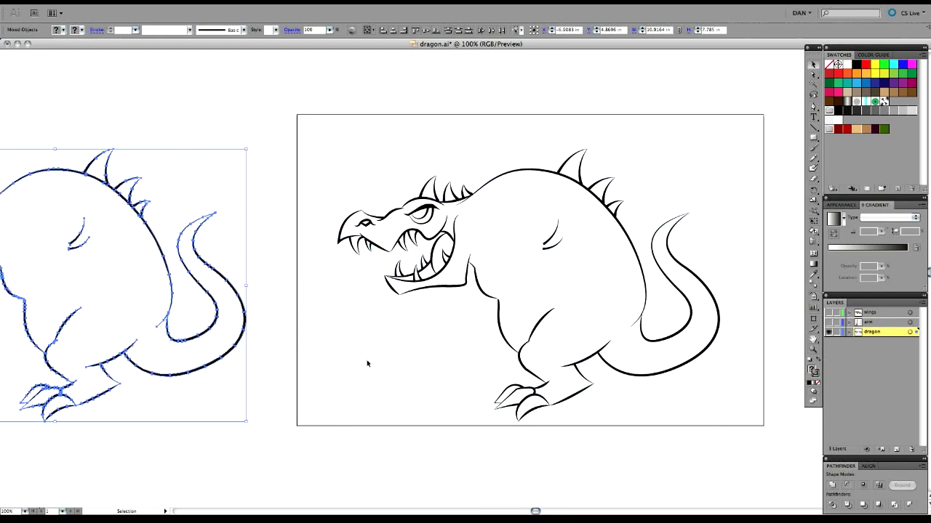
click(390, 337)
drag(412, 348, 599, 318)
drag(432, 436, 14, 119)
key(Delete)
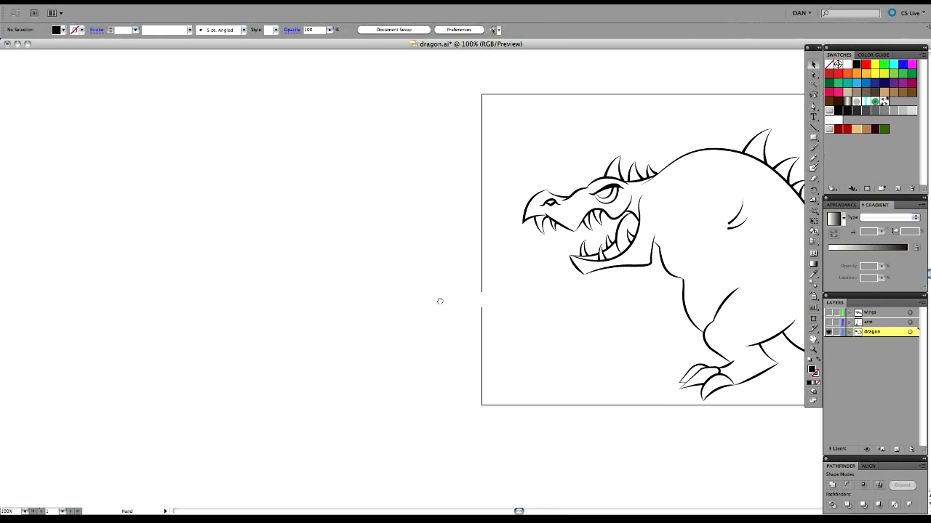
Try moving the anchor points at the end of the jaw and neck line, and undo the changes.
drag(438, 297, 263, 302)
key(super+=)
key(super+=)
key(super+=)
key(super+=)
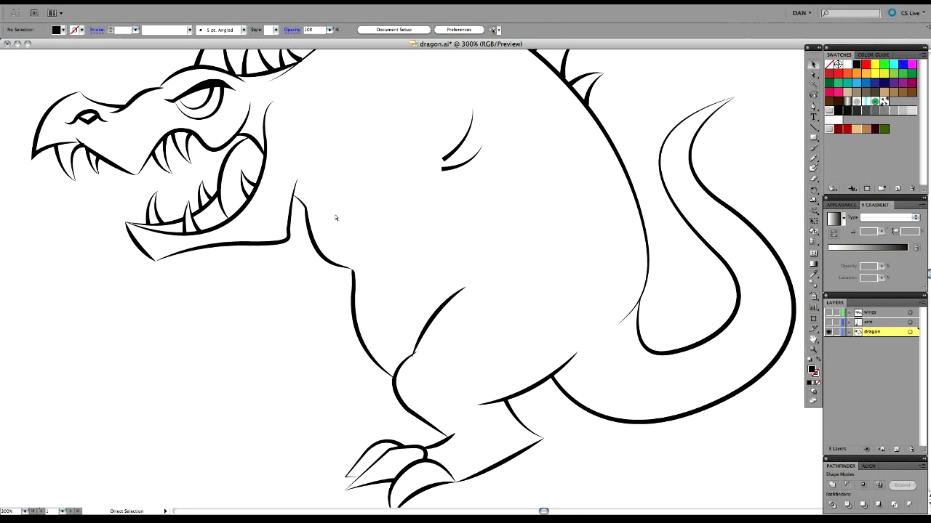
drag(400, 349, 482, 242)
scroll(483, 241, up, 5)
scroll(482, 242, left, 5)
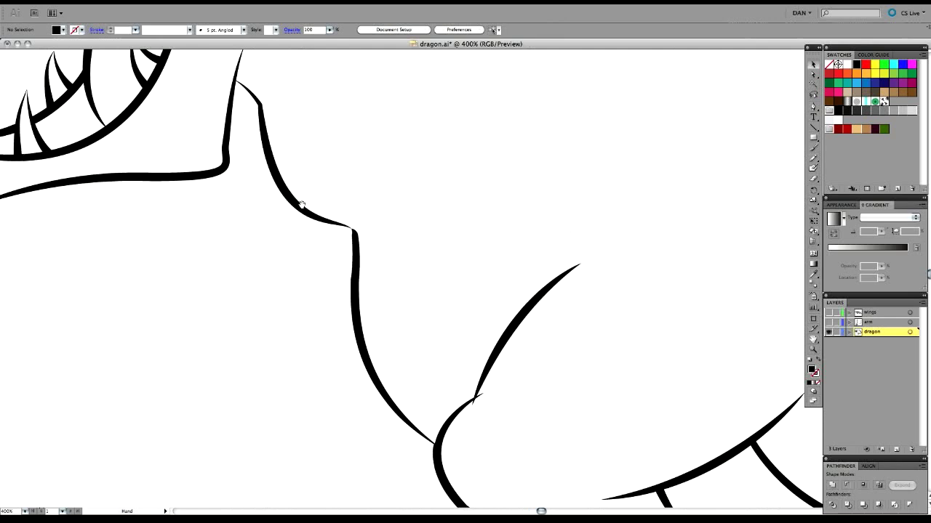
key(a)
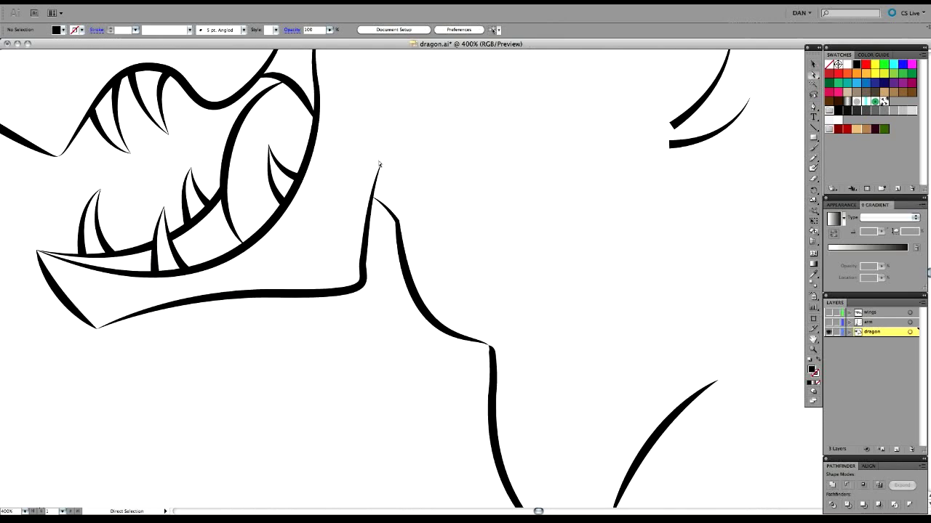
click(380, 166)
drag(380, 166, 337, 169)
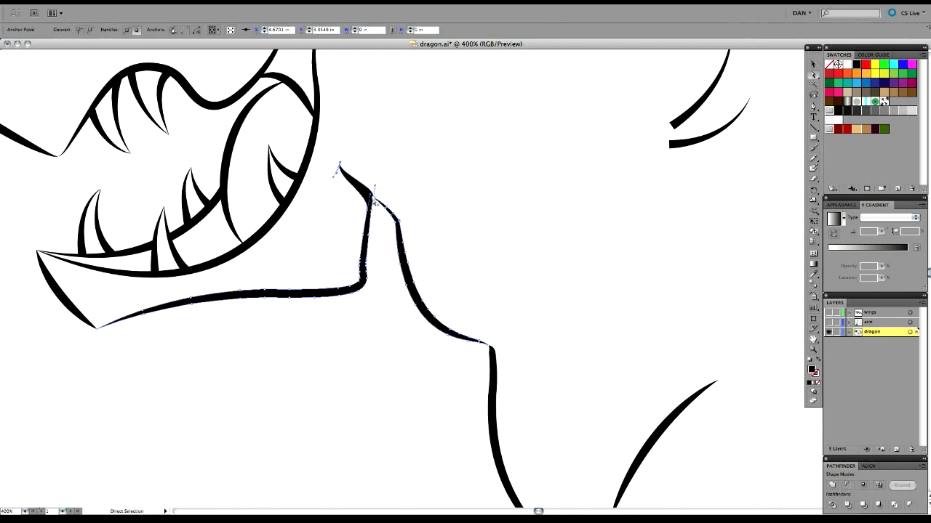
drag(373, 200, 398, 203)
key(v)
key(ctrl+z)
key(ctrl+z)
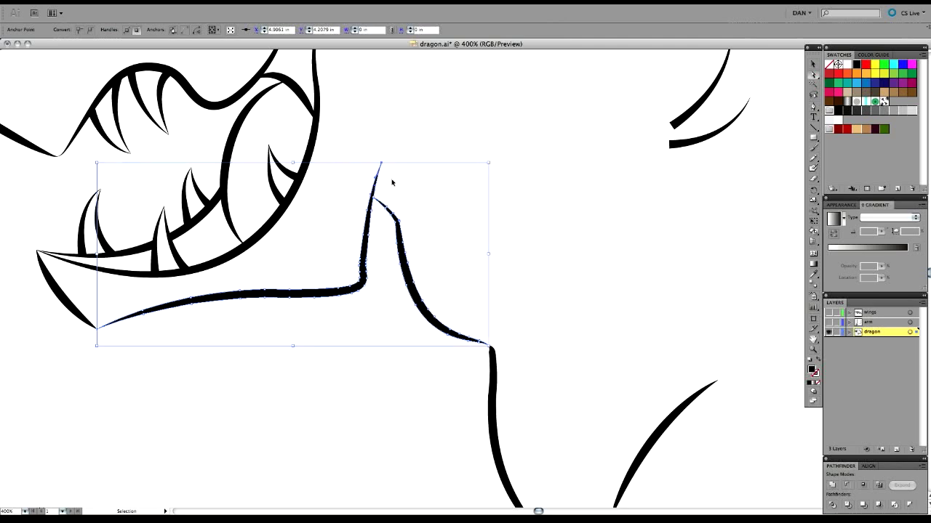
click(471, 206)
Examine how the line strokes meet around the dragon's head, jaw and neck.
drag(482, 99, 693, 239)
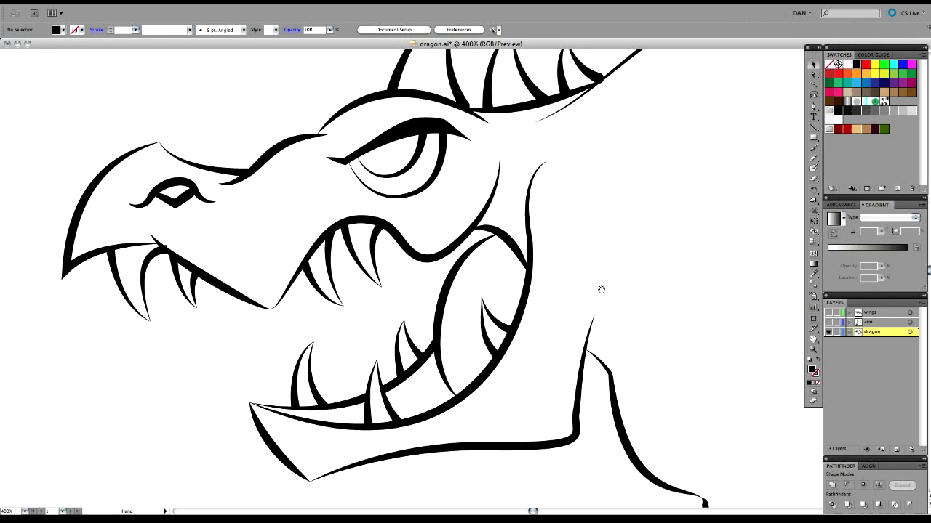
drag(602, 290, 349, 254)
drag(644, 228, 559, 282)
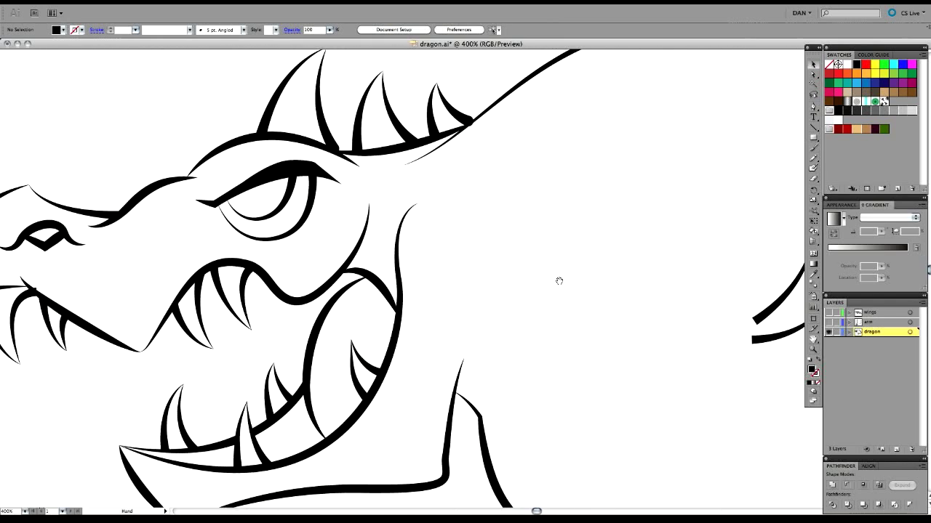
scroll(553, 284, left, 5)
key(super+minus)
key(super+minus)
key(super+minus)
key(super+minus)
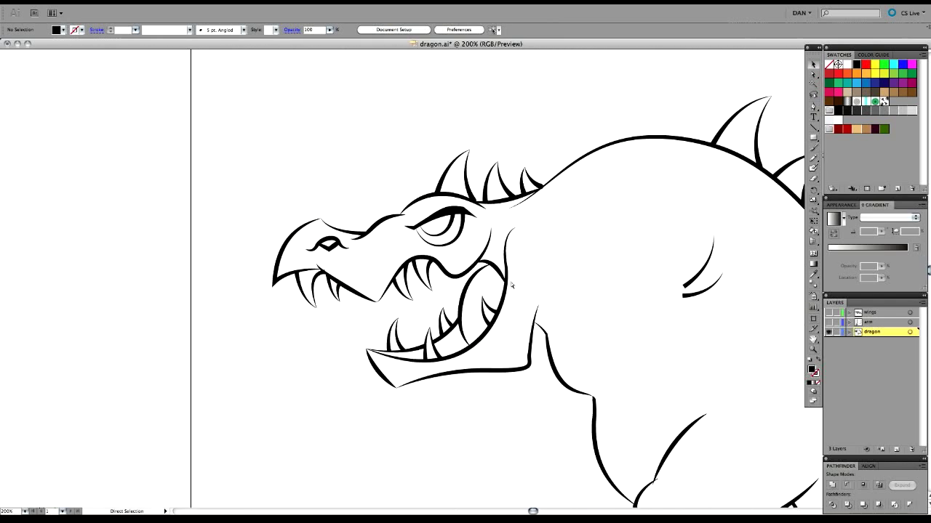
Select all of the dragon line art and expand its fill and stroke.
drag(443, 351, 331, 295)
drag(663, 425, 115, 128)
click(123, 2)
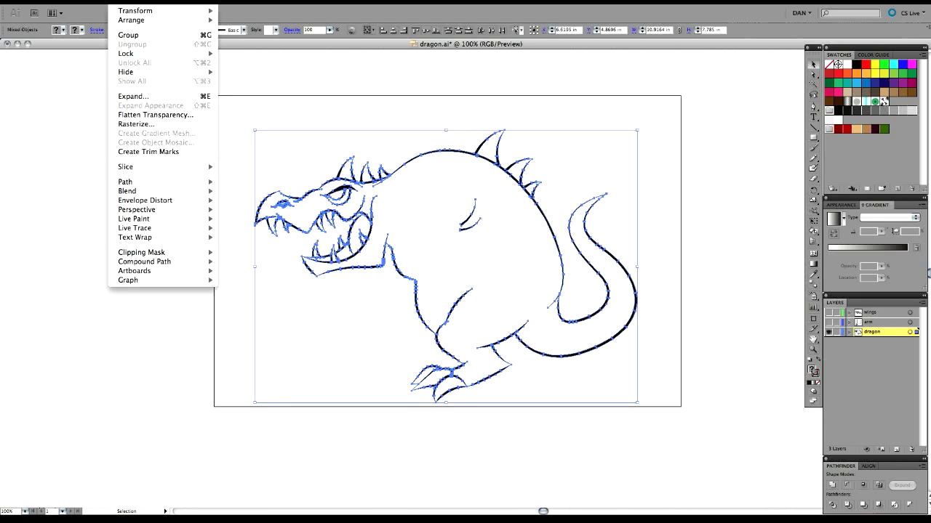
click(146, 96)
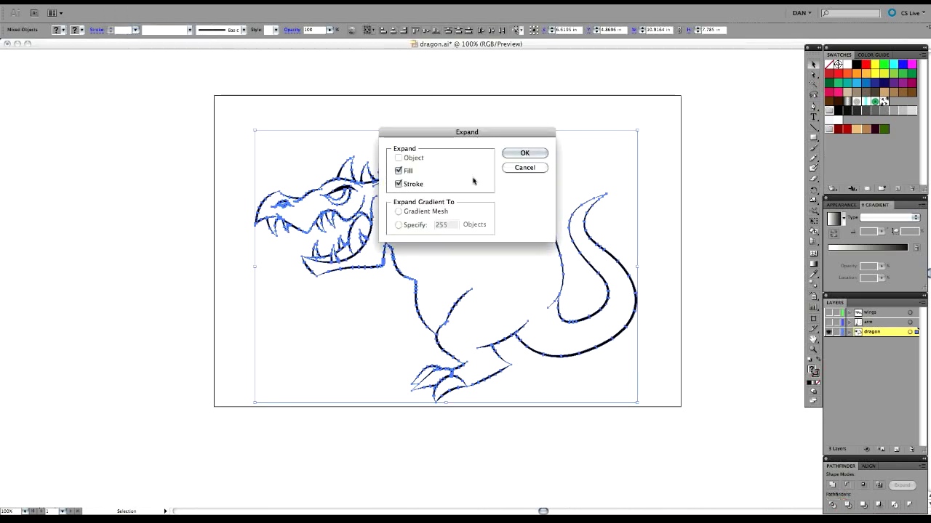
click(523, 153)
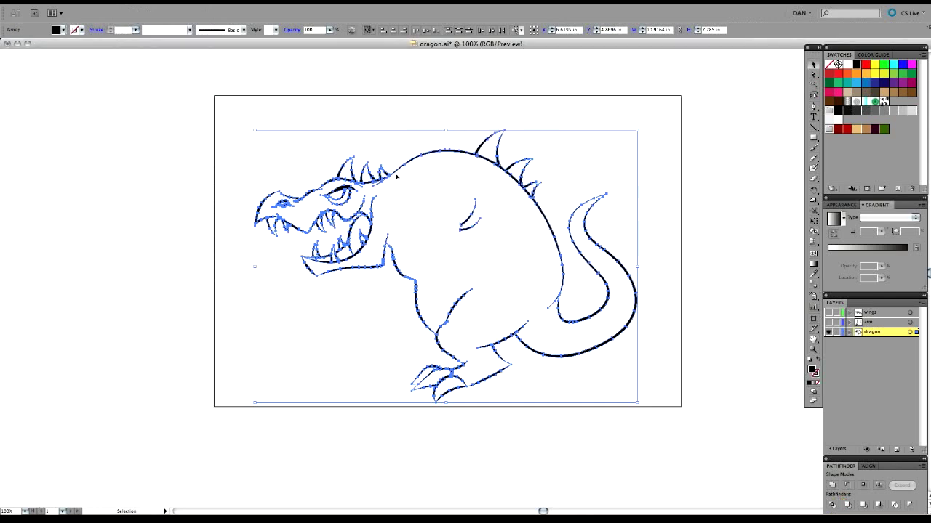
Turn the selected line art into a Live Paint group and fill the dragon's body with the dark green swatch.
drag(396, 176, 414, 200)
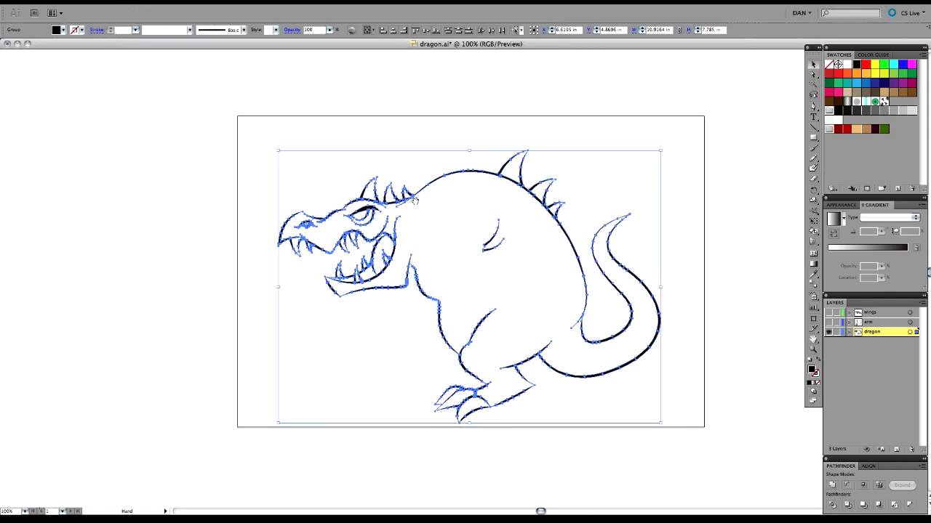
key(super+equal)
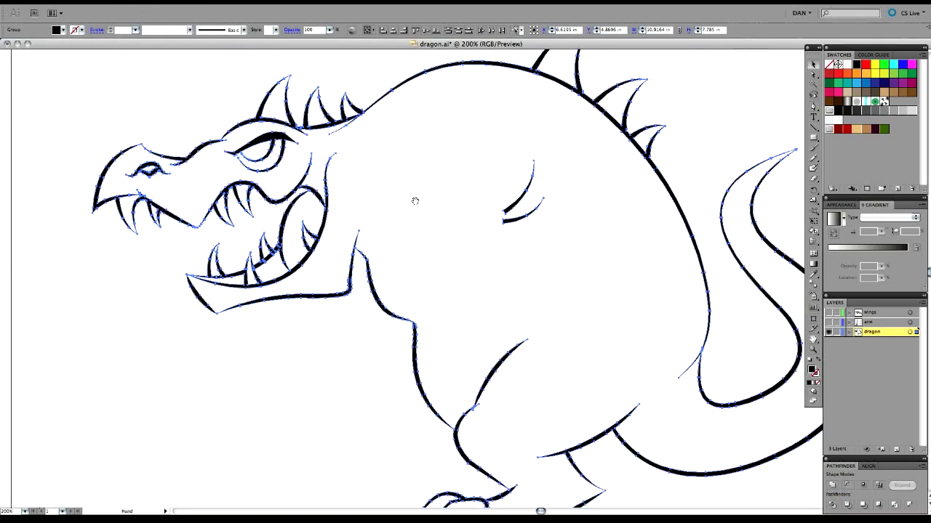
mouse_move(416, 202)
mouse_down()
mouse_move(473, 208)
mouse_move(501, 255)
mouse_move(431, 220)
mouse_move(443, 215)
mouse_move(536, 283)
mouse_move(548, 278)
mouse_up()
key(k)
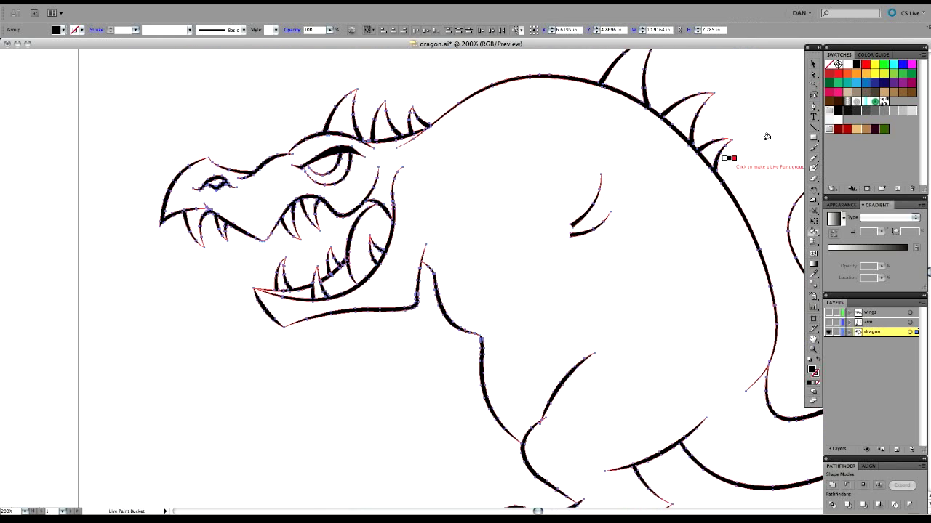
click(885, 131)
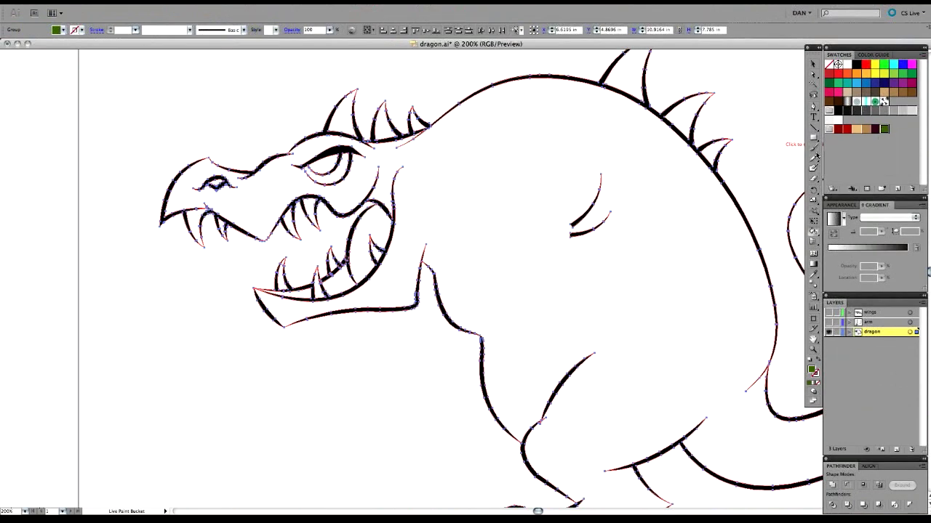
scroll(493, 219, right, 5)
scroll(492, 218, down, 2)
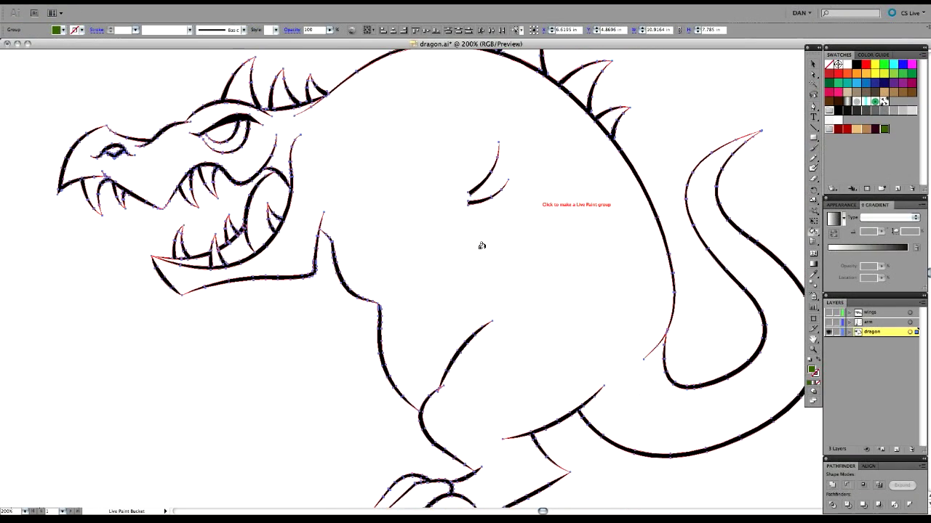
click(519, 237)
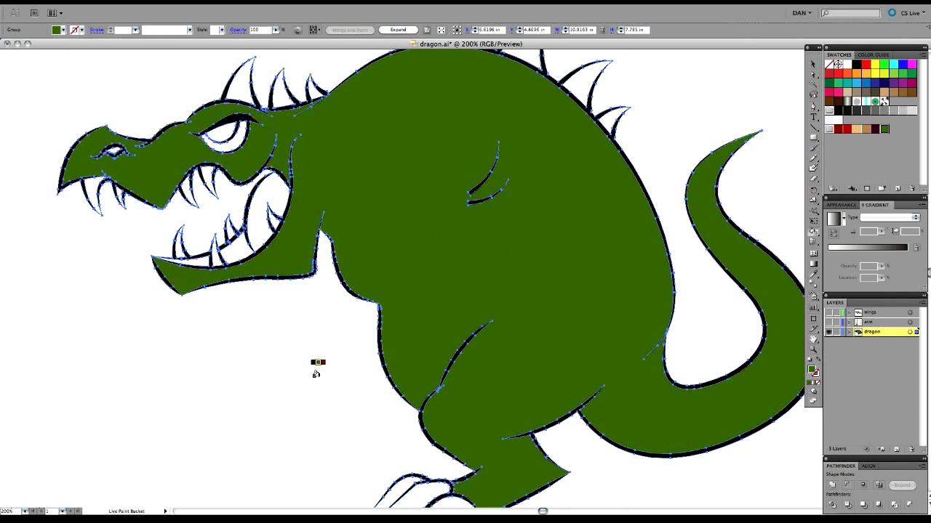
Fill the three claws on the dragon's foot with the light tan swatch using the Live Paint Bucket.
key(space)
mouse_move(305, 402)
mouse_down()
mouse_move(311, 328)
mouse_move(315, 366)
mouse_move(349, 328)
mouse_up()
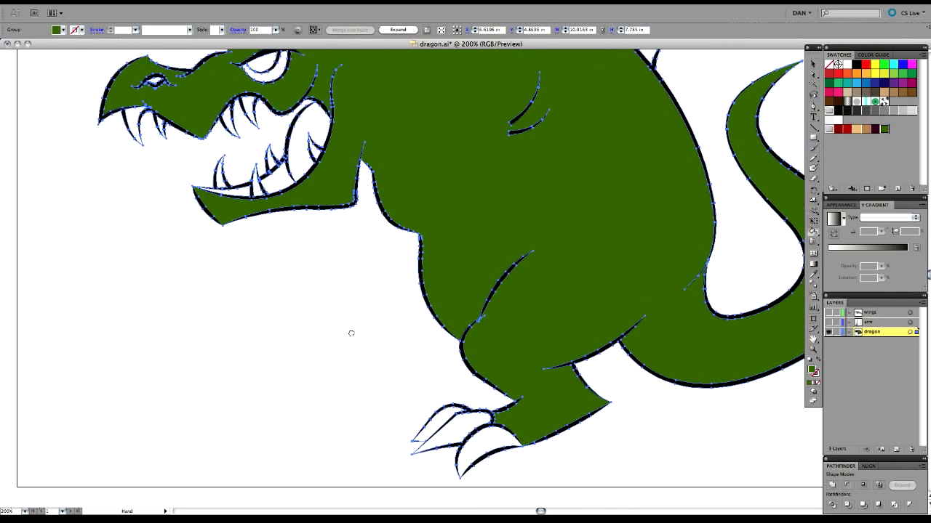
click(856, 134)
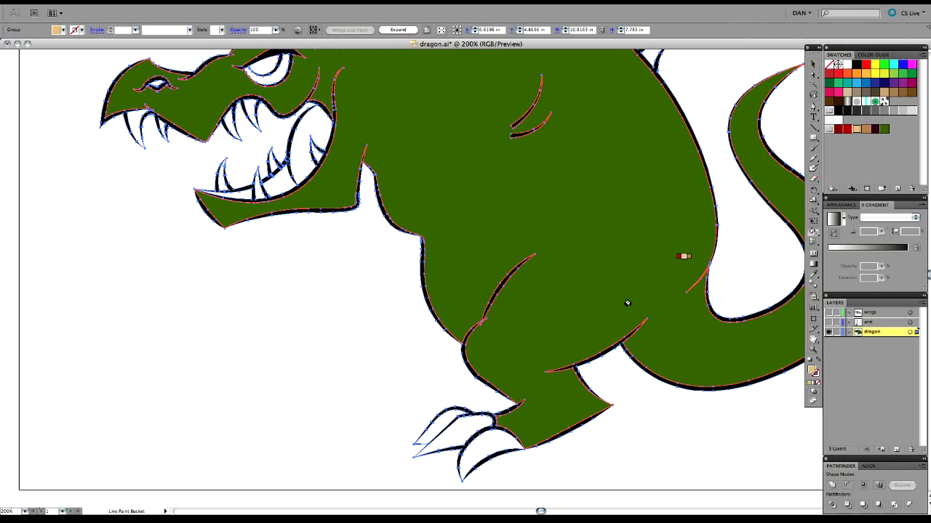
click(484, 444)
click(447, 434)
click(437, 422)
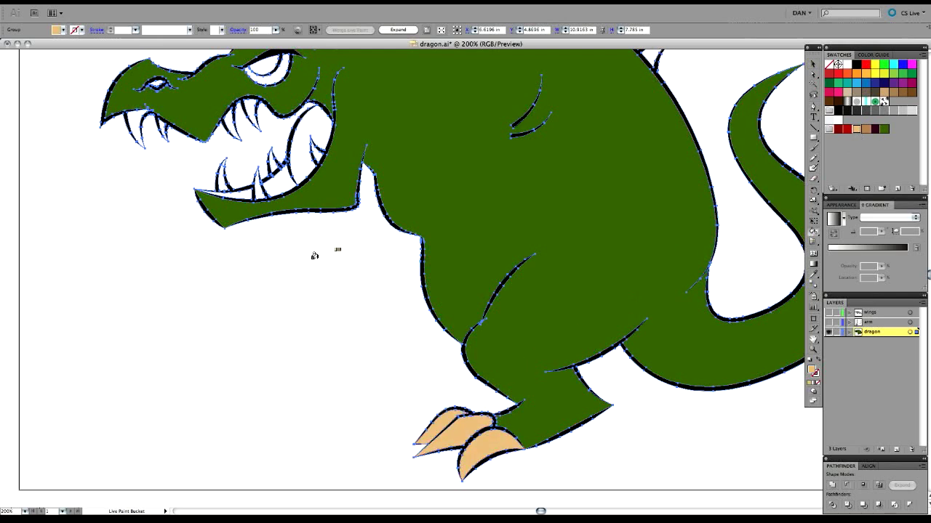
Fill the dragon's teeth with the white swatch.
key(space)
drag(325, 260, 453, 345)
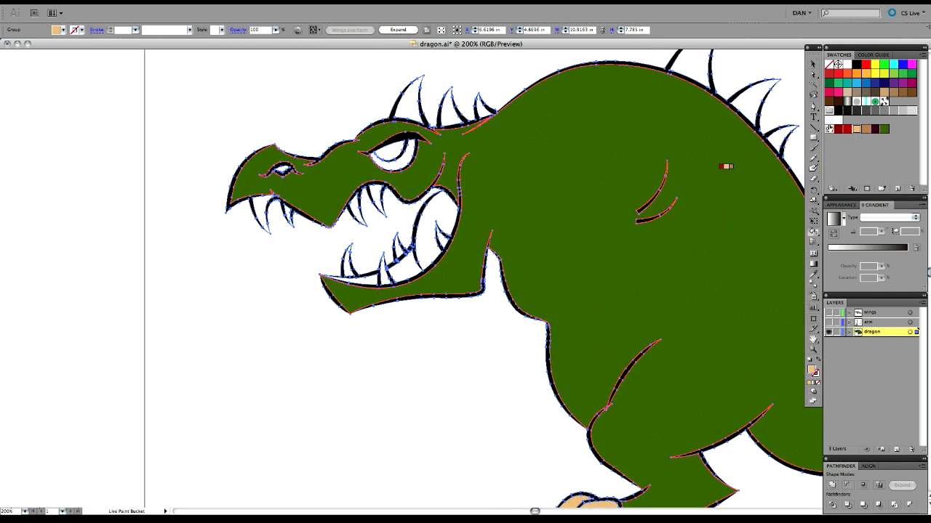
click(829, 120)
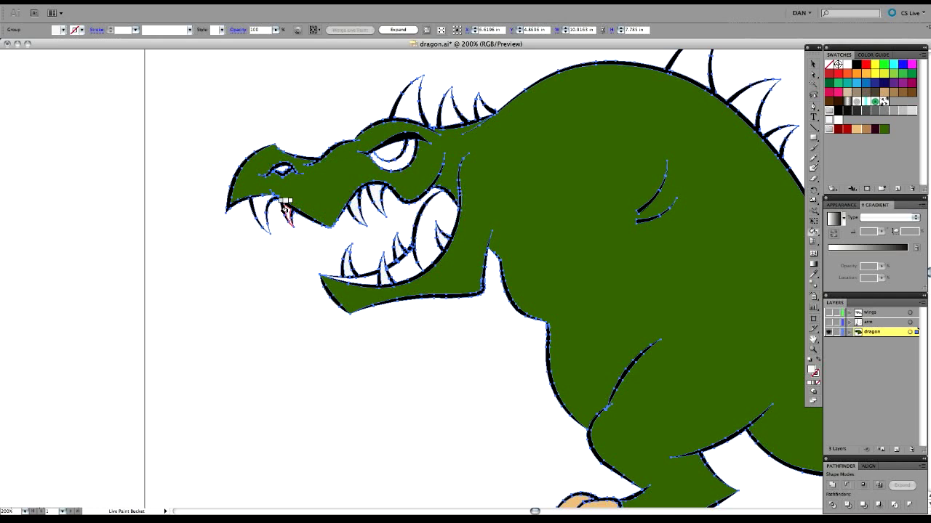
Fill the area beneath the eye with dark green and the eye itself with yellow.
click(884, 129)
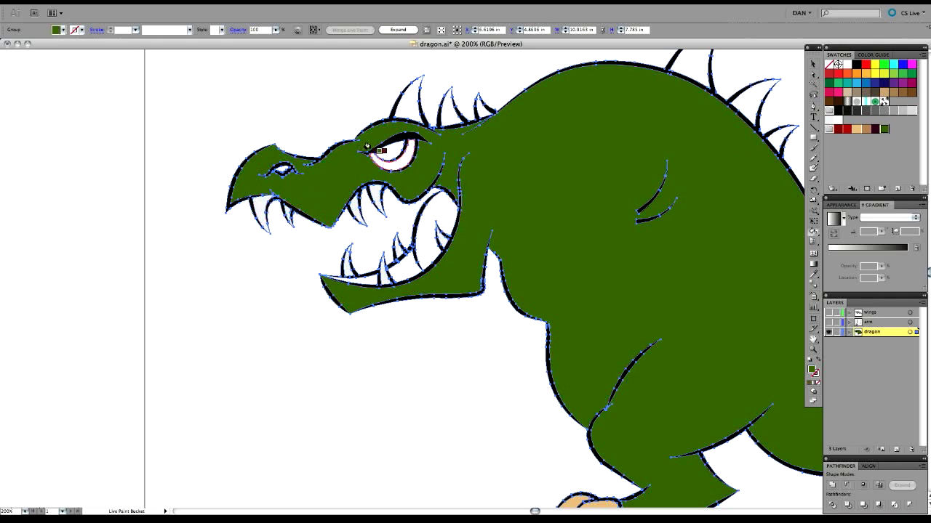
click(402, 154)
click(877, 66)
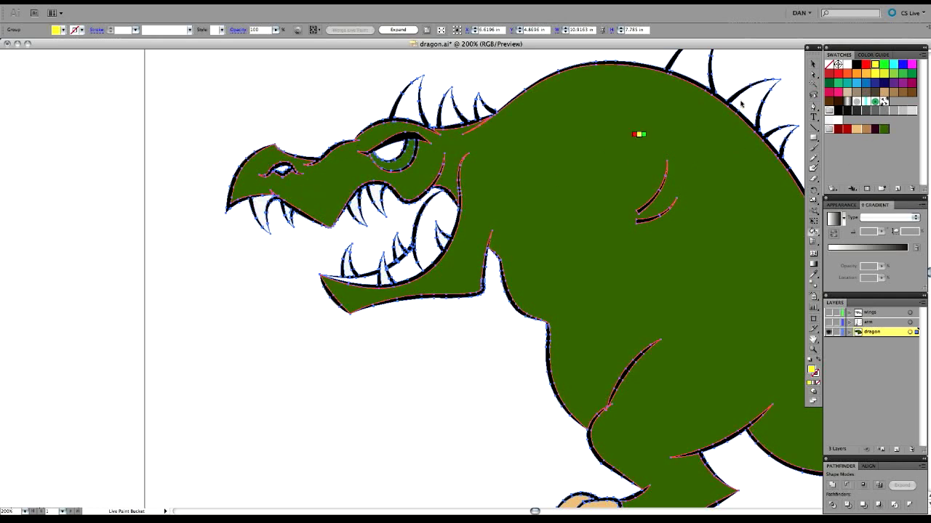
click(389, 151)
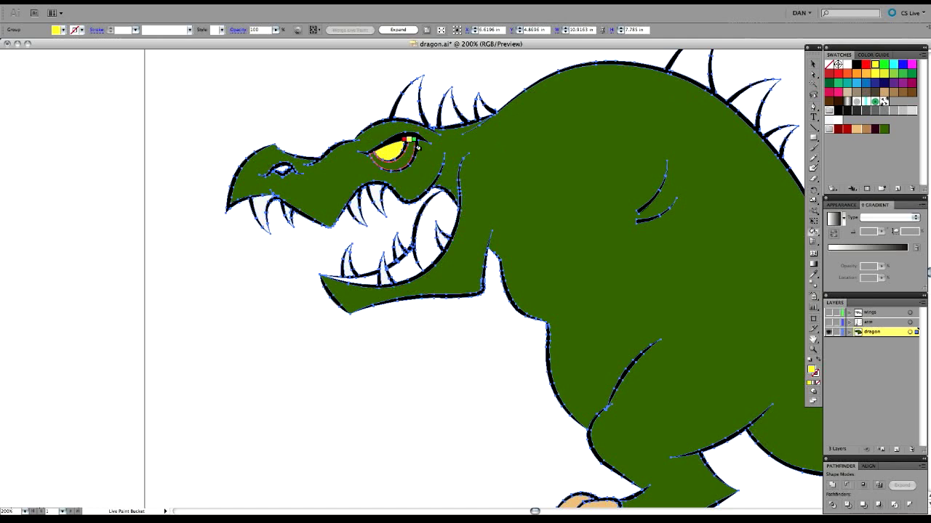
Fill all the spikes on the dragon's head and back with the light tan swatch.
click(856, 131)
drag(554, 204, 424, 309)
click(282, 205)
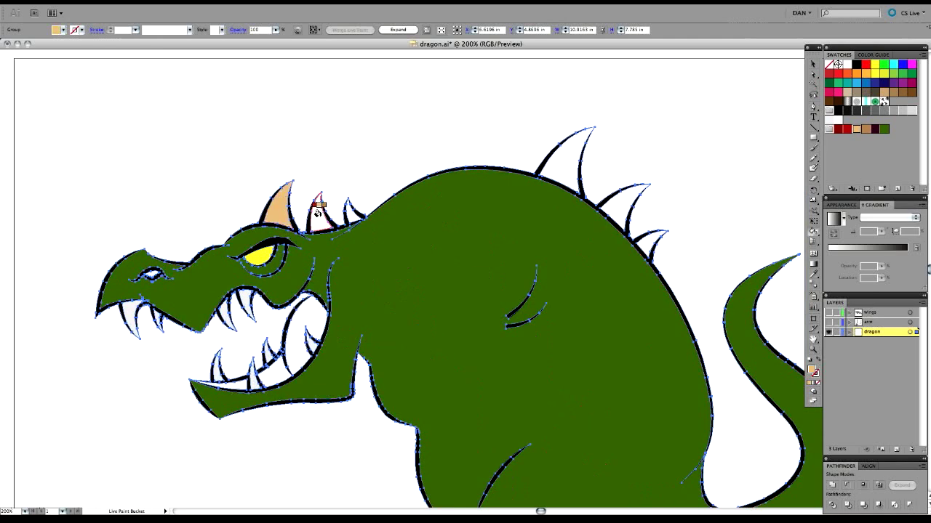
click(317, 212)
click(352, 213)
click(571, 156)
drag(585, 271, 511, 231)
click(545, 160)
click(573, 203)
Deselect the artwork and examine the coloured dragon for areas that still need a fill.
mouse_move(484, 335)
mouse_down()
mouse_move(499, 237)
mouse_move(598, 236)
mouse_up()
key(v)
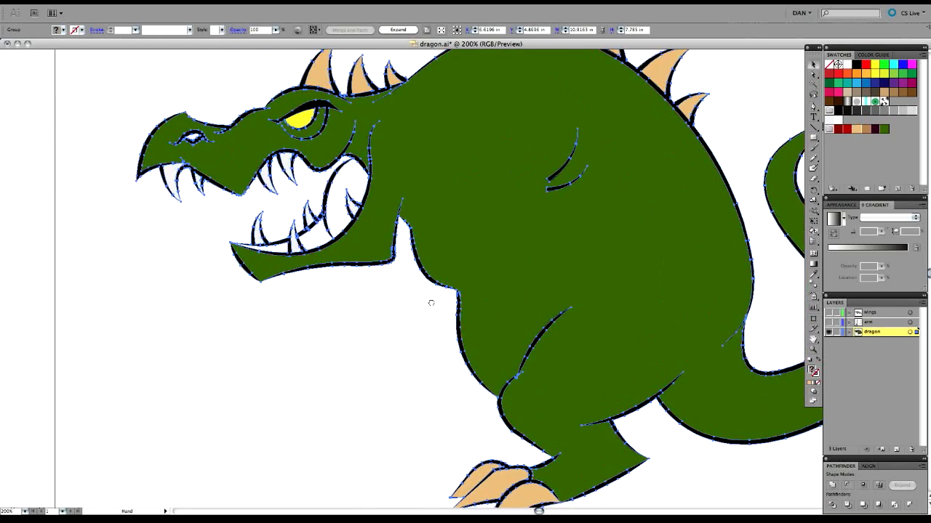
drag(431, 303, 301, 393)
drag(546, 225, 765, 198)
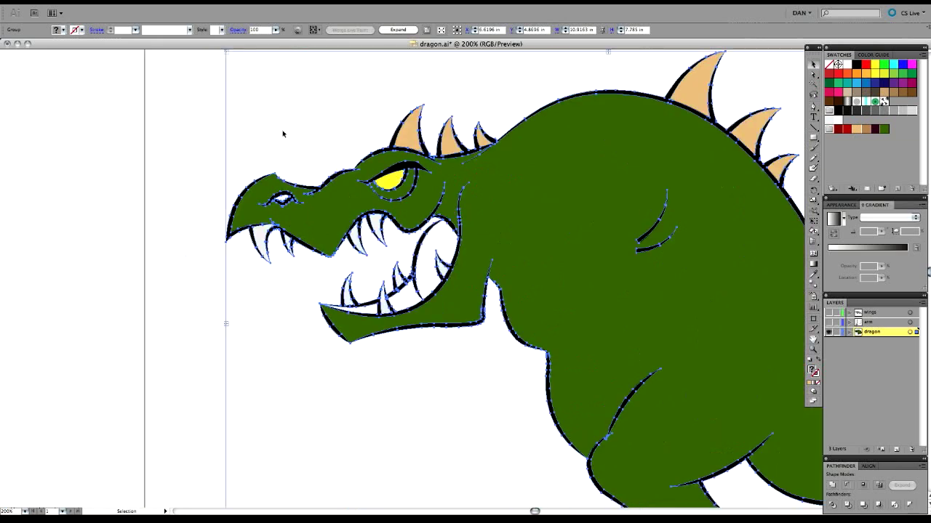
click(309, 121)
scroll(366, 324, down, 3)
scroll(365, 324, right, 3)
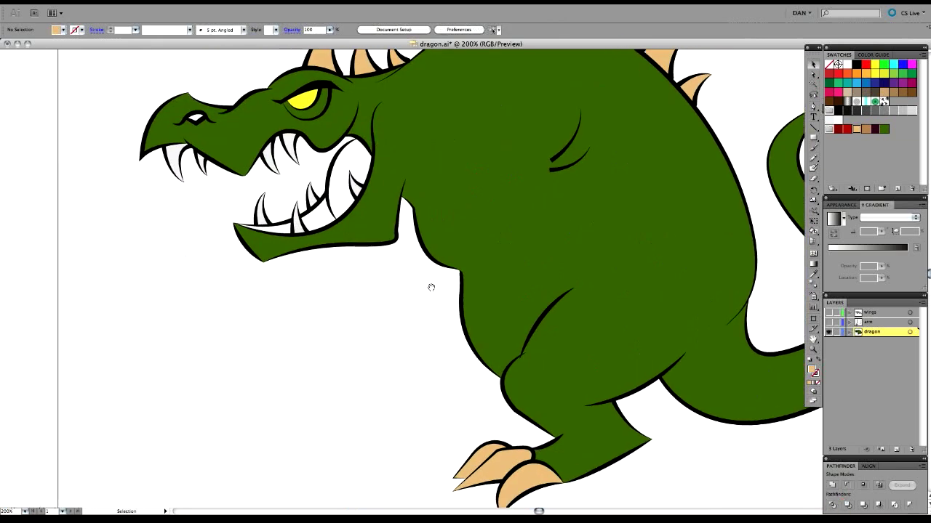
drag(347, 254, 276, 322)
drag(305, 285, 392, 269)
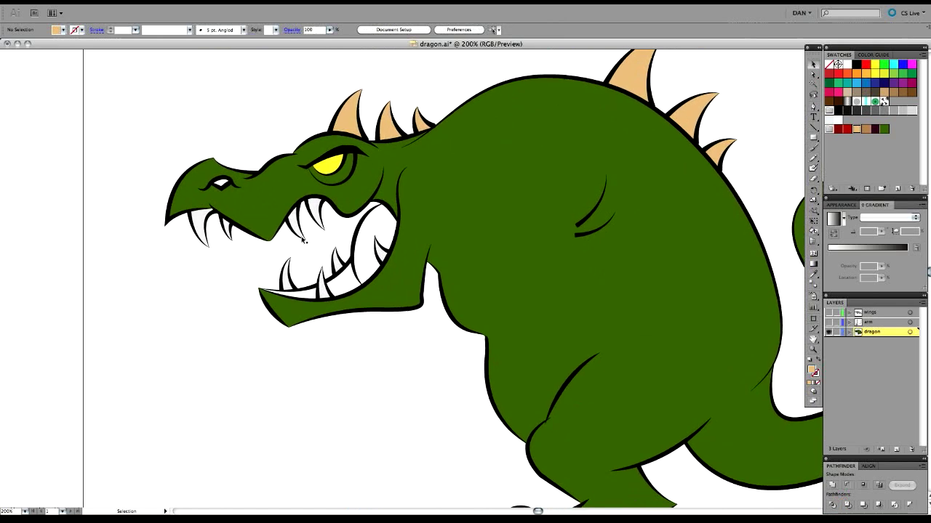
Reselect the dragon's Live Paint group and fill the two lower areas inside the mouth with the bright red swatch.
drag(111, 121, 391, 301)
key(k)
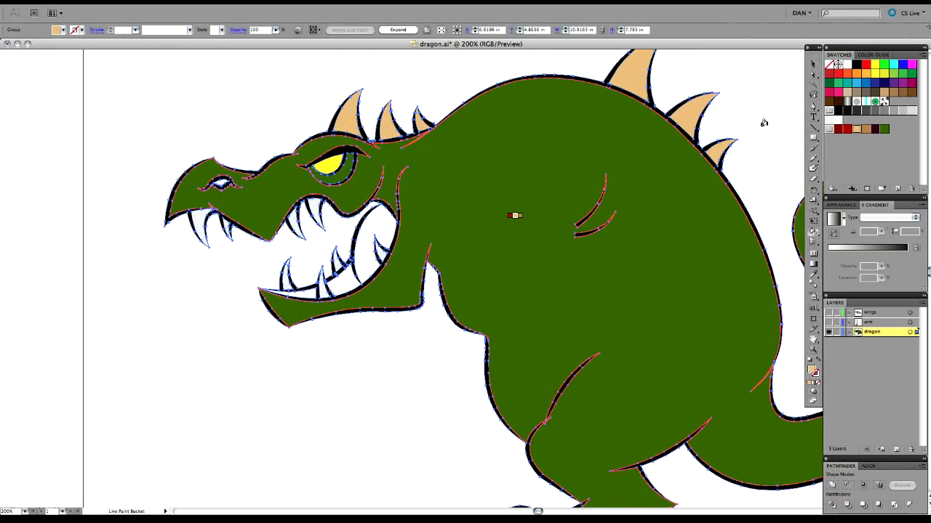
click(856, 129)
click(847, 131)
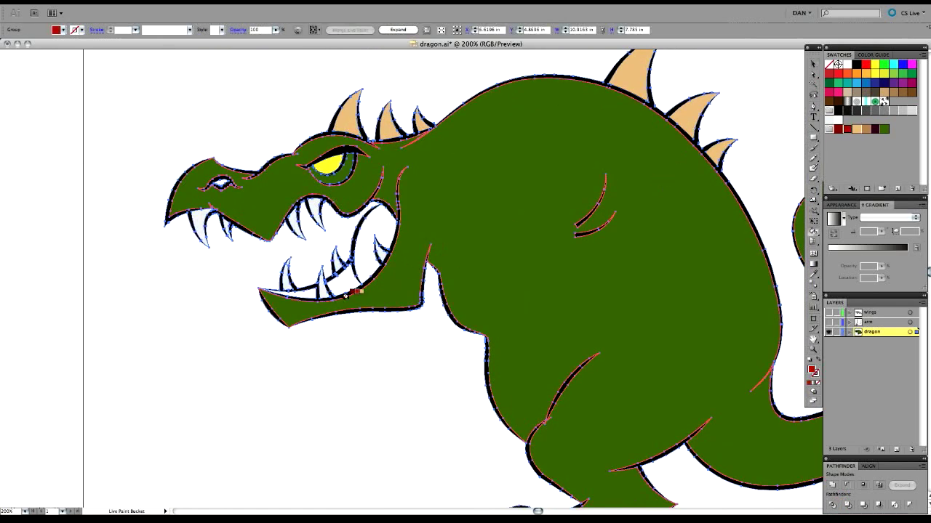
click(341, 279)
click(318, 282)
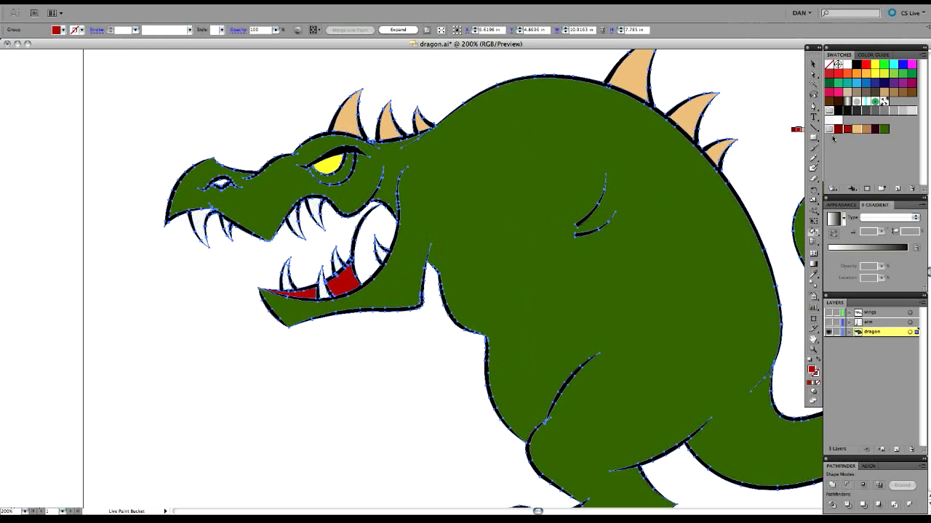
Fill the middle section of the lower mouth with dark red and the back of the mouth with bright red, and deselect the artwork.
click(839, 130)
click(377, 236)
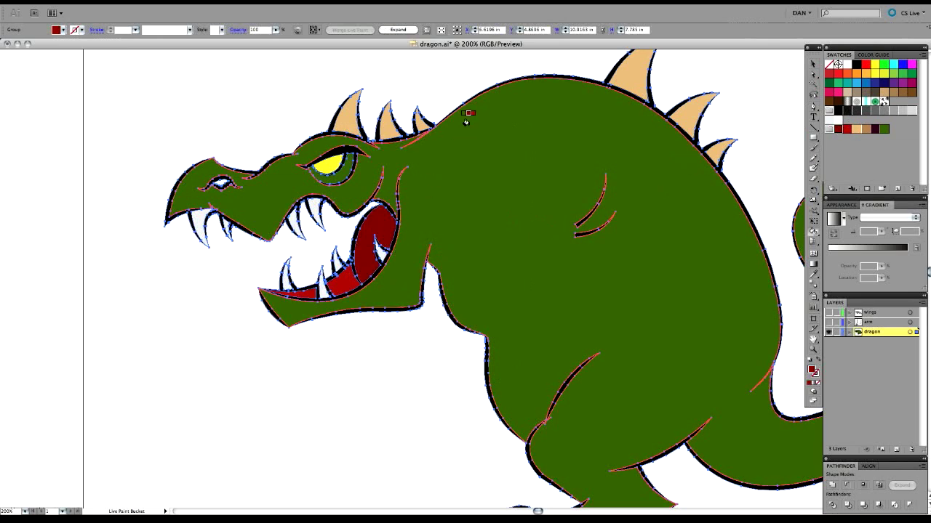
click(355, 273)
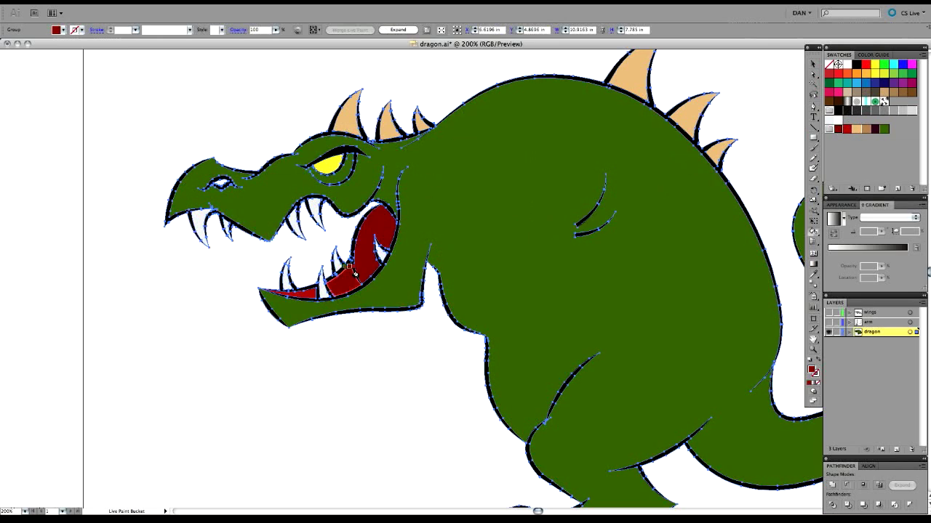
click(847, 129)
click(360, 240)
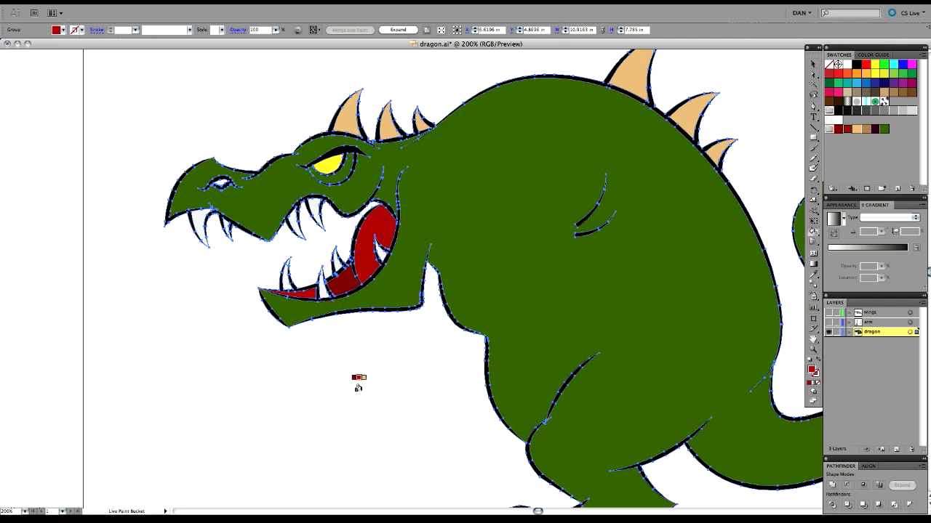
key(v)
click(380, 344)
Try moving the dragon's Live Paint group as one object, and undo the moves.
key(space)
drag(395, 392, 346, 326)
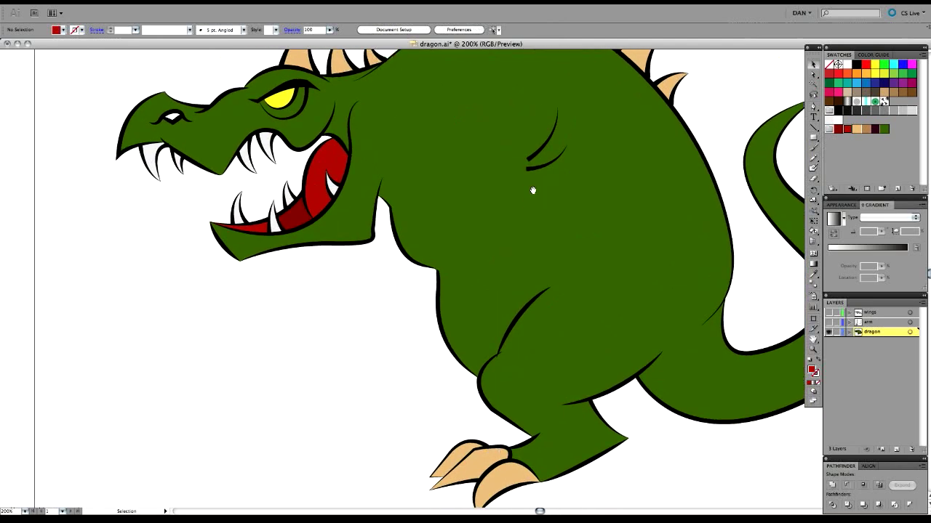
drag(544, 207, 574, 196)
drag(476, 276, 312, 349)
key(super+z)
drag(284, 314, 367, 411)
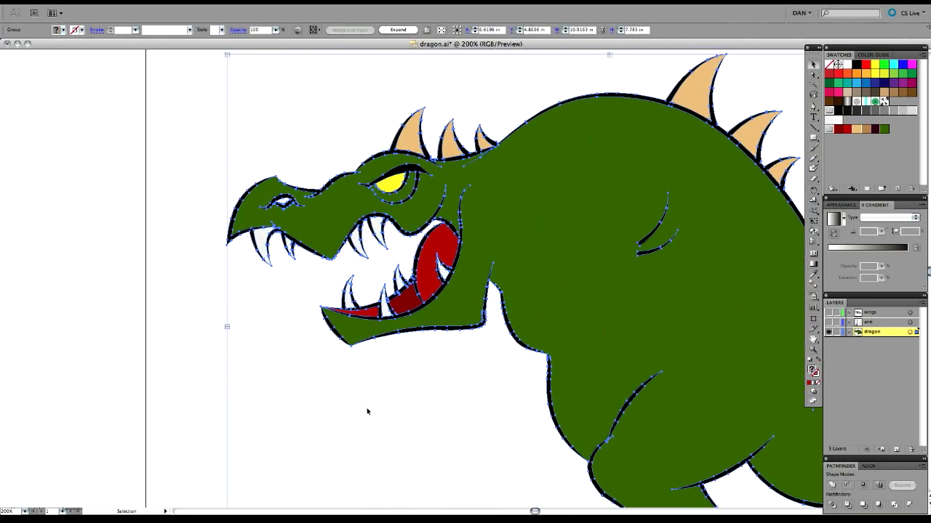
click(367, 411)
drag(580, 249, 535, 149)
key(super+z)
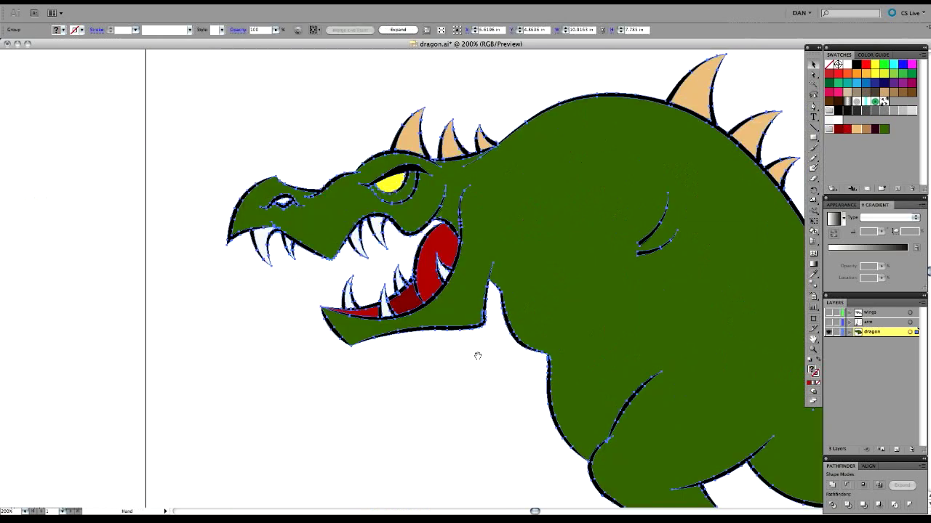
Expand the dragon's Live Paint group into regular paths.
drag(478, 356, 332, 318)
scroll(282, 85, up, 5)
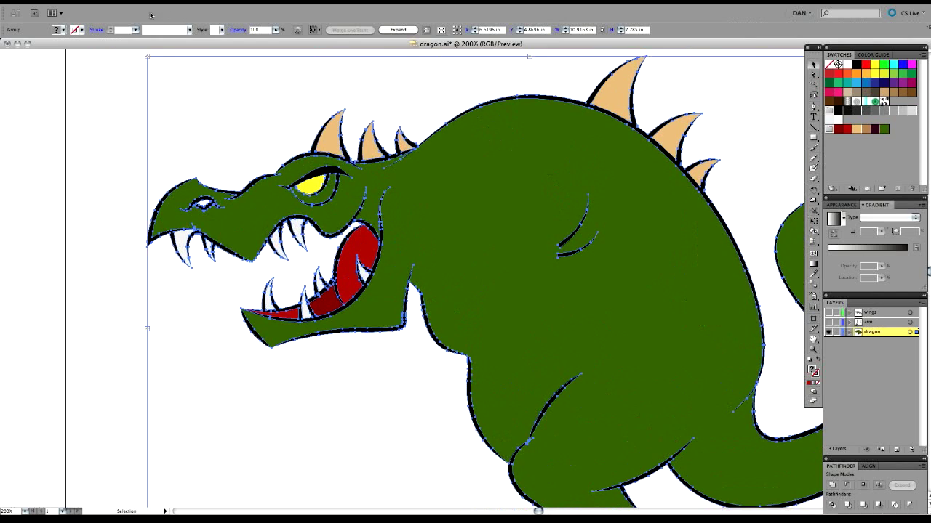
click(115, 4)
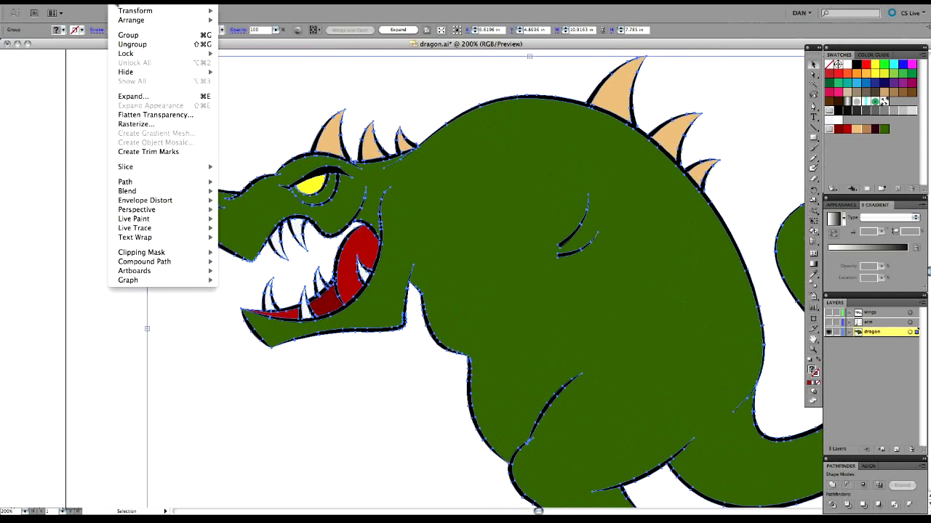
mouse_move(151, 223)
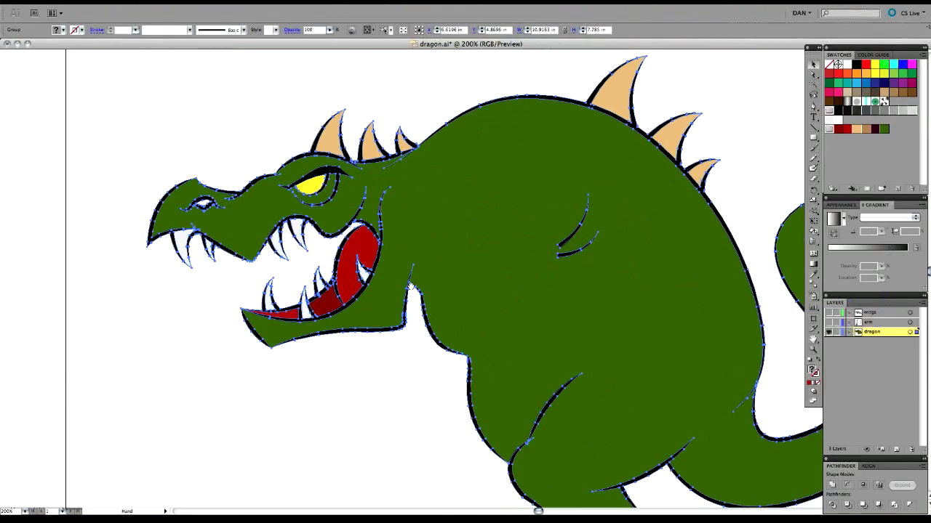
Try moving the expanded dragon group, and undo the move.
drag(409, 286, 352, 169)
click(337, 344)
drag(441, 229, 309, 321)
drag(322, 216, 301, 300)
key(super+z)
key(ctrl+minus)
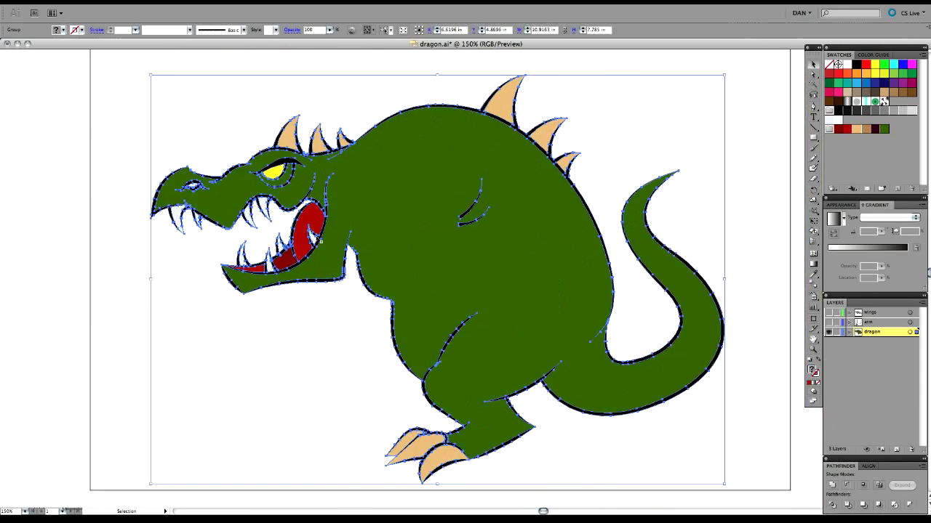
Ungroup the expanded dragon artwork into separate fills and lines, and deselect it.
key(a)
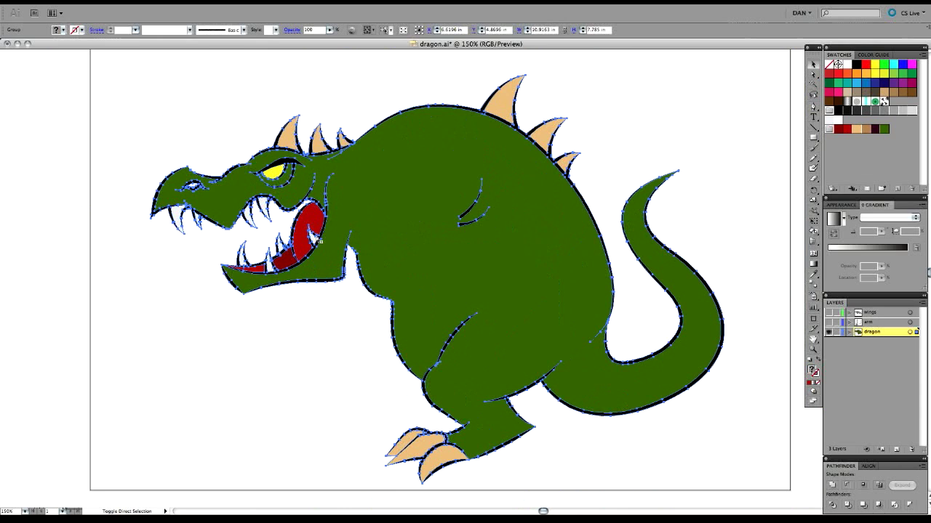
key(v)
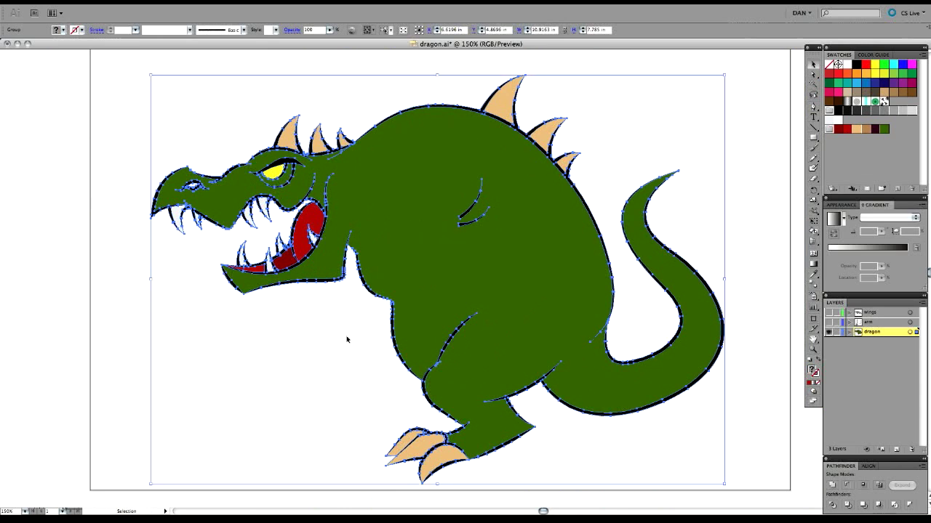
click(367, 332)
drag(408, 199, 421, 165)
drag(416, 173, 226, 275)
key(super+z)
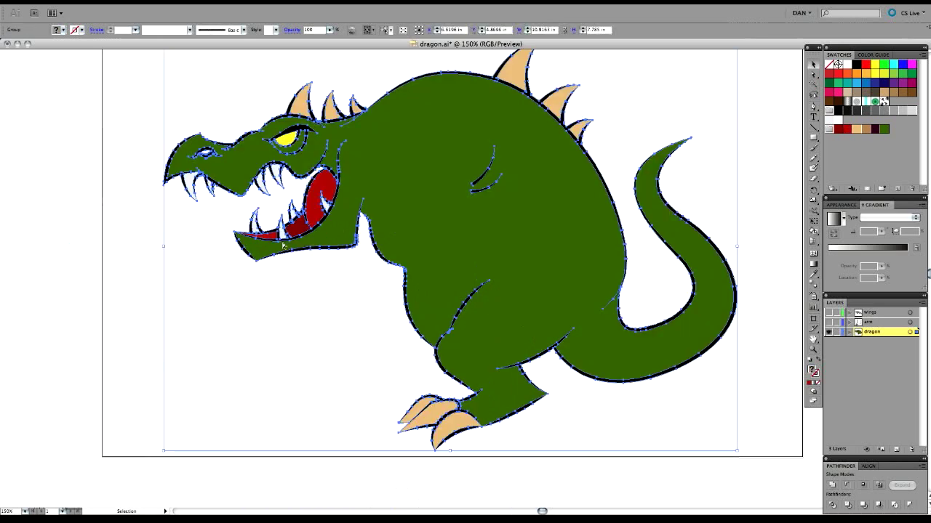
click(269, 363)
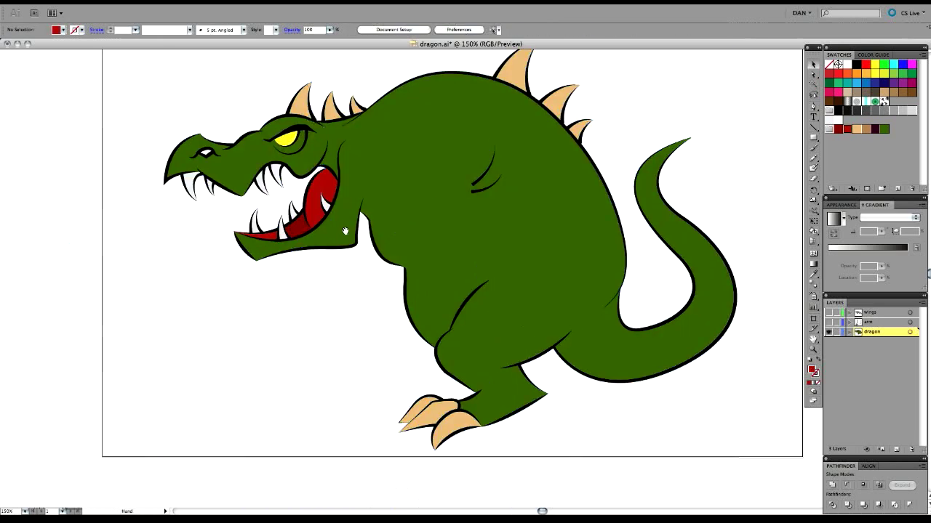
Try moving the green body fill away from the black line art, and undo the moves.
drag(346, 231, 376, 248)
drag(480, 230, 354, 304)
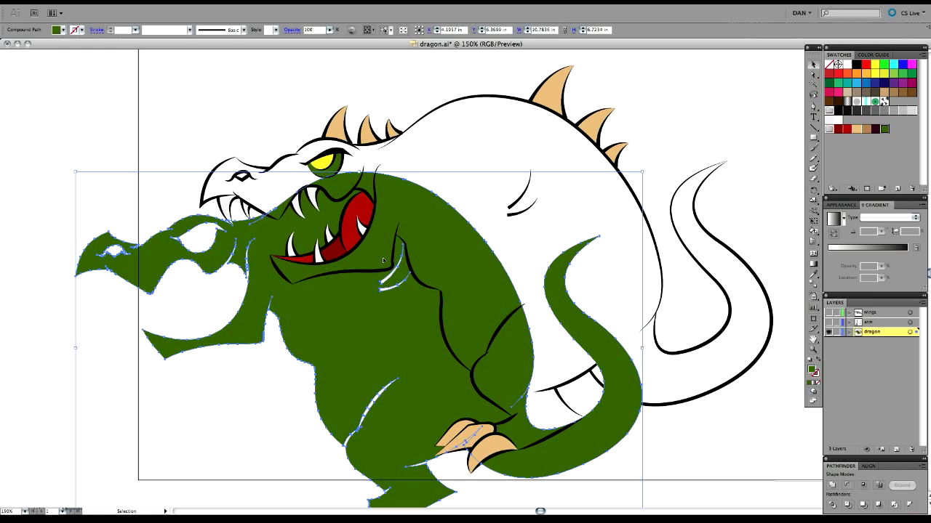
drag(356, 339, 162, 351)
drag(377, 172, 391, 153)
key(super+z)
key(super+z)
Try moving the green body fill and individual mouth fills separately, undo the moves, and deselect everything.
drag(549, 141, 252, 291)
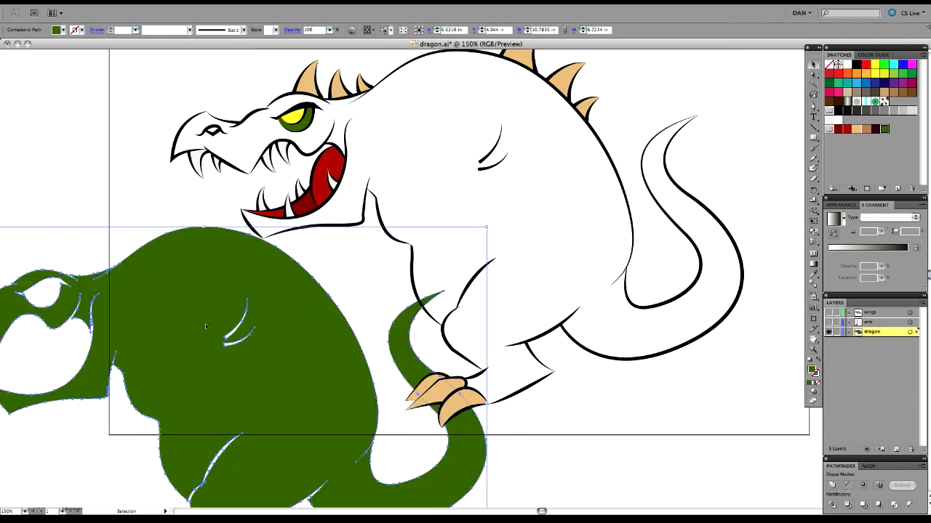
drag(332, 215, 294, 238)
key(super+z)
click(264, 213)
key(super+z)
drag(384, 216, 288, 231)
key(super+z)
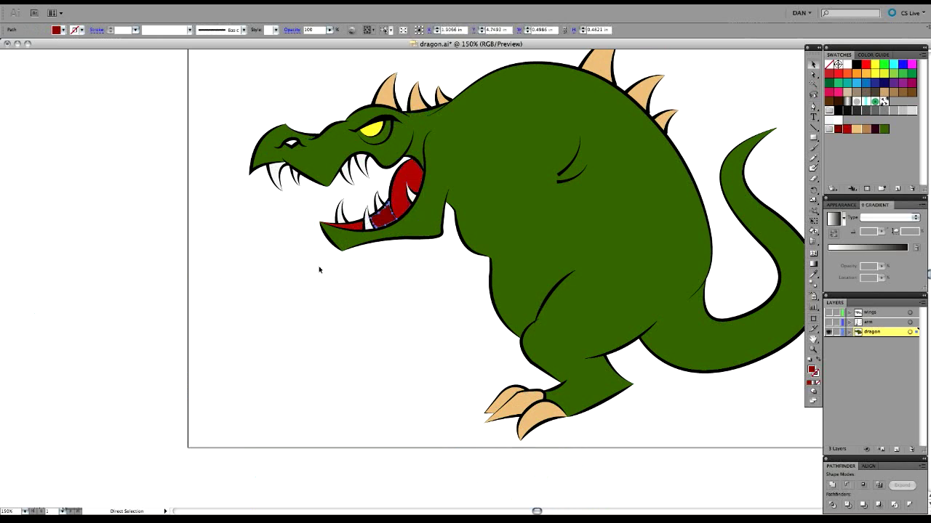
click(320, 269)
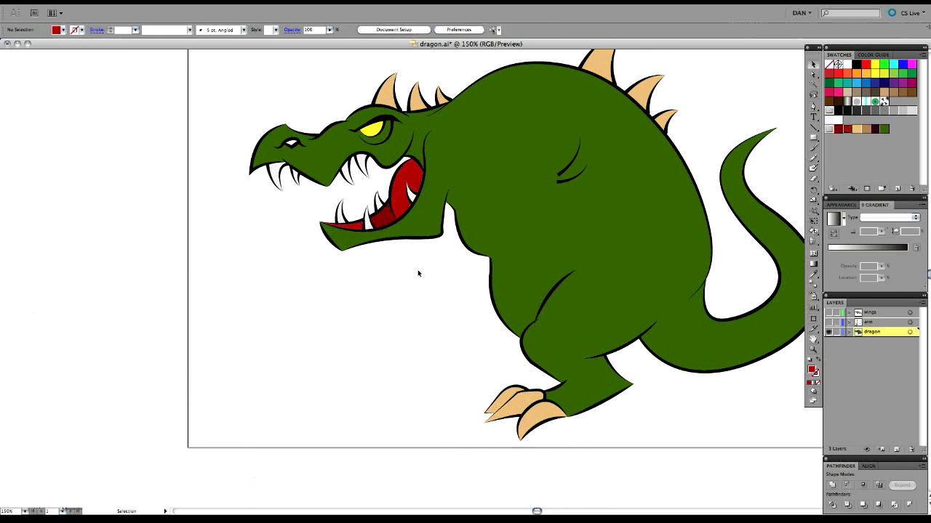
drag(428, 250, 380, 279)
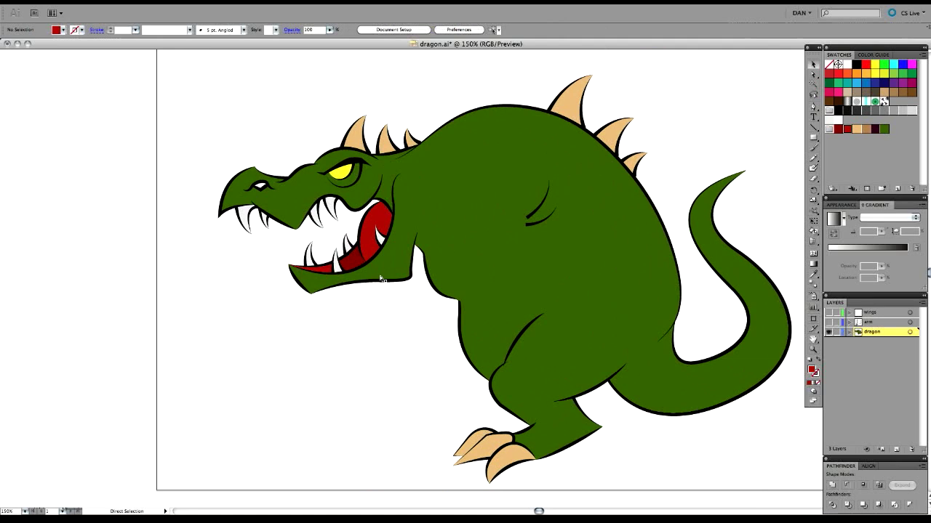
Examine the dragon's head, mouth and teeth up close at 300% and 400% magnification.
key(ctrl+equal)
key(ctrl+equal)
drag(418, 253, 594, 216)
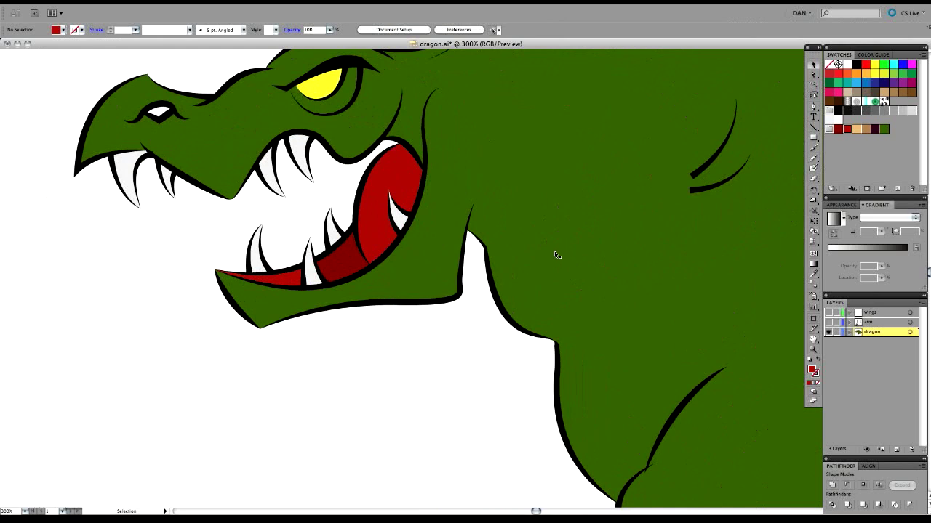
drag(519, 156, 640, 244)
drag(394, 271, 518, 272)
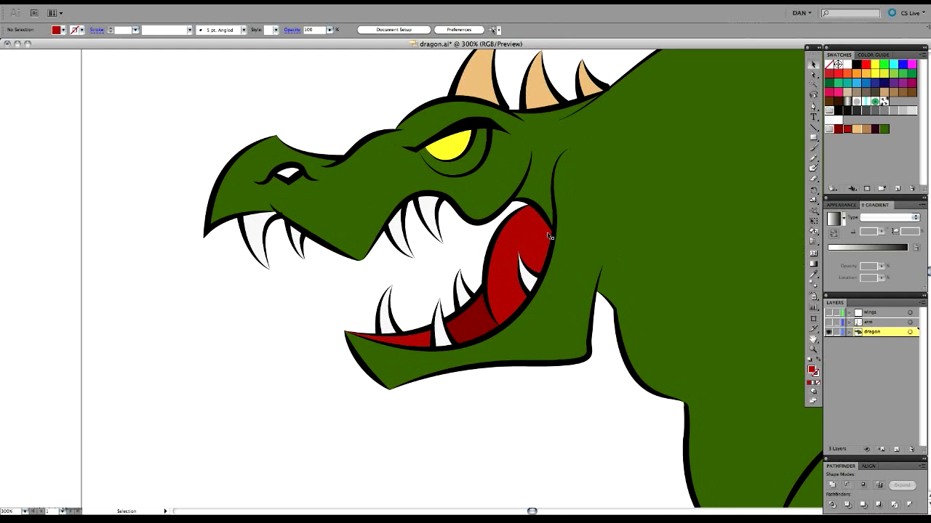
drag(559, 231, 575, 254)
drag(473, 235, 532, 242)
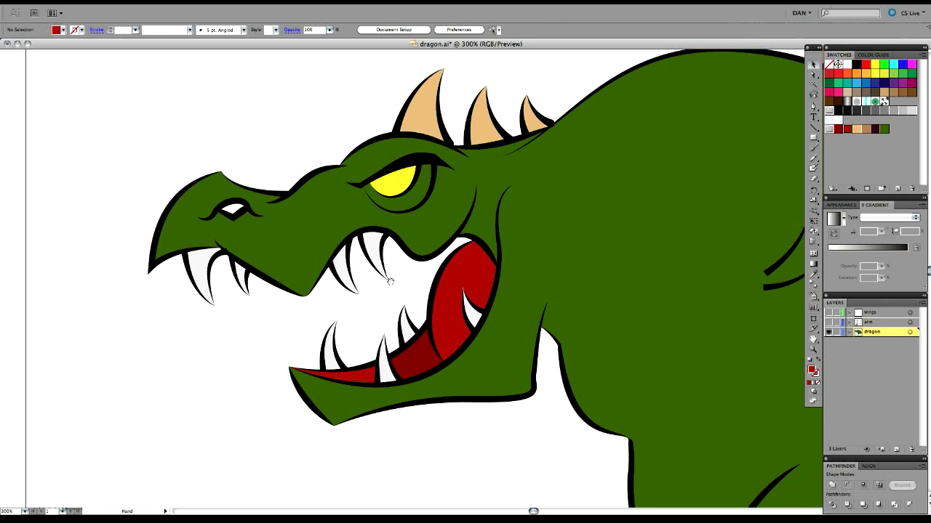
drag(390, 284, 437, 274)
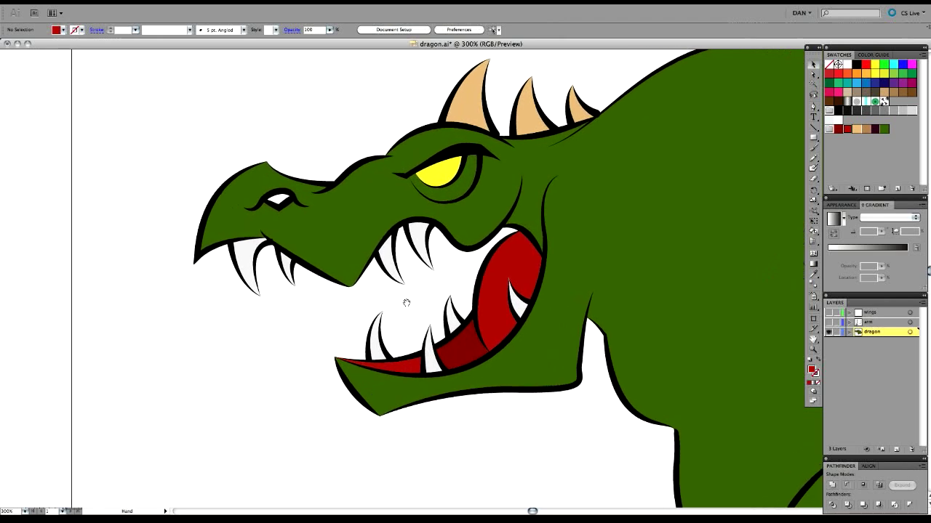
drag(407, 303, 443, 290)
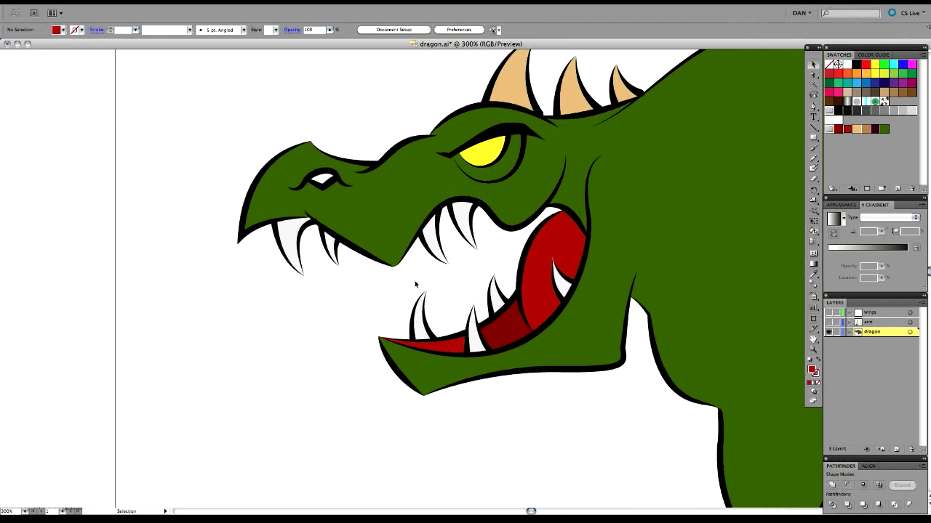
key(ctrl+equal)
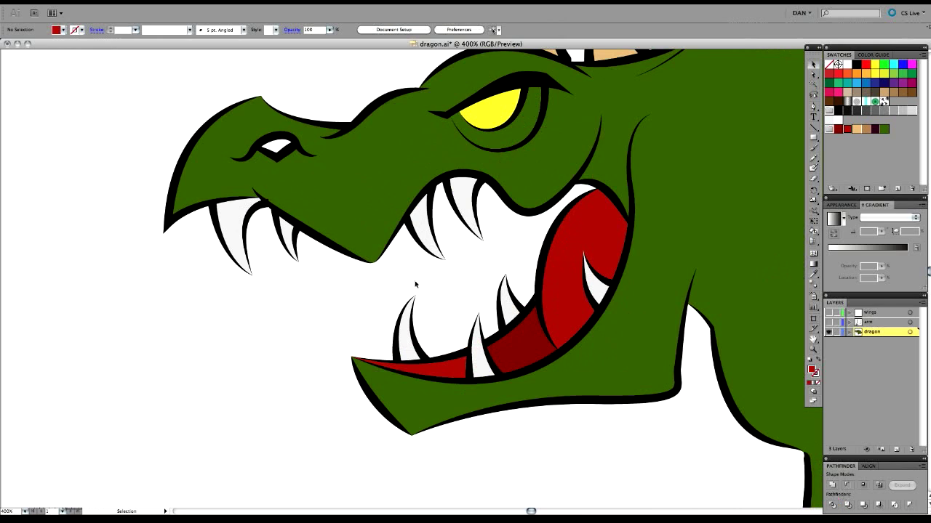
drag(347, 330, 423, 312)
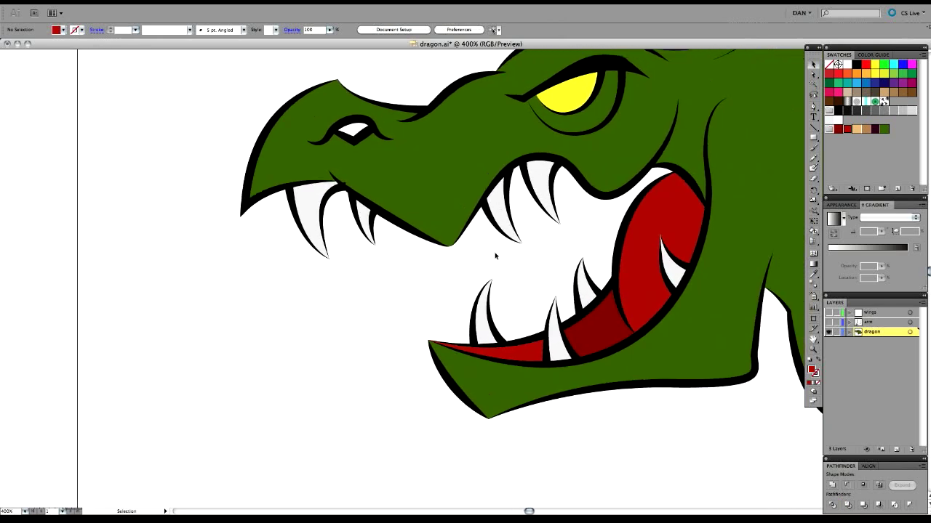
drag(547, 251, 495, 256)
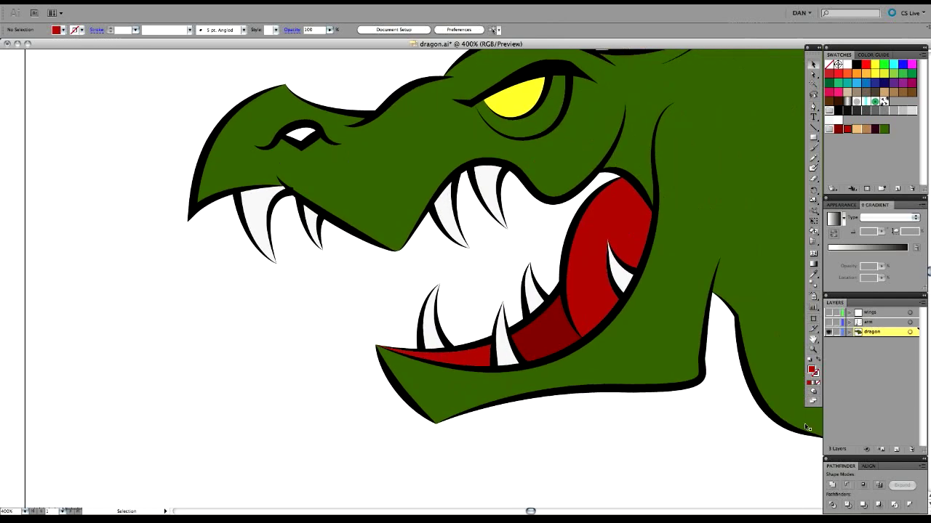
Detach the Pathfinder panel from its dock and place it over the empty canvas in front of the dragon's snout.
drag(839, 471, 156, 276)
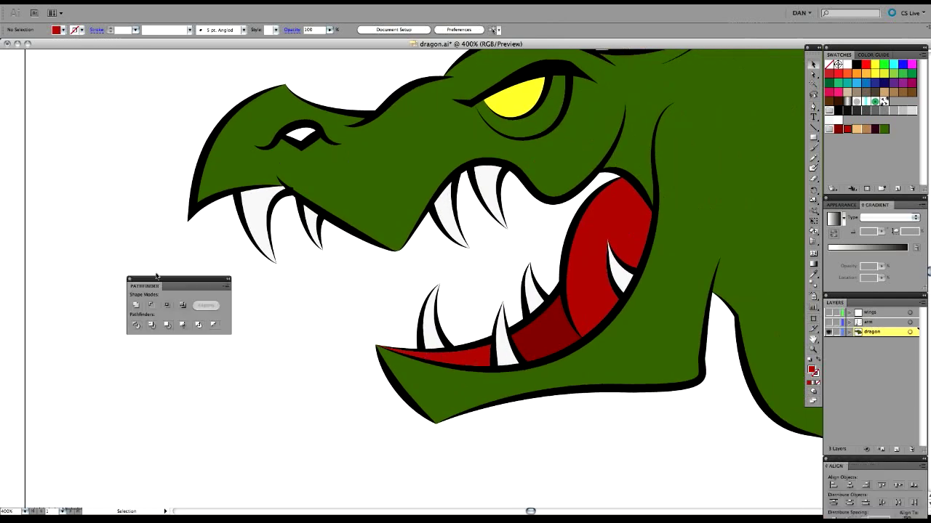
scroll(456, 266, left, 6)
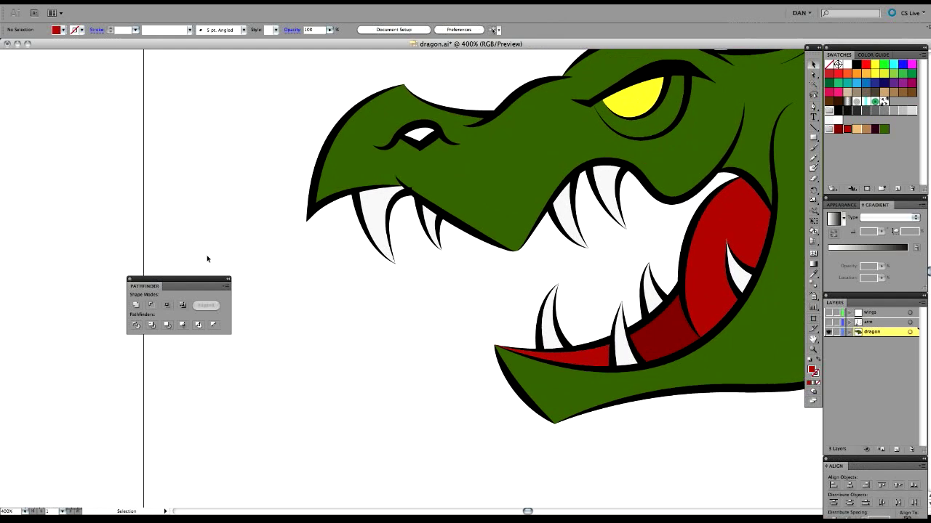
drag(202, 283, 216, 145)
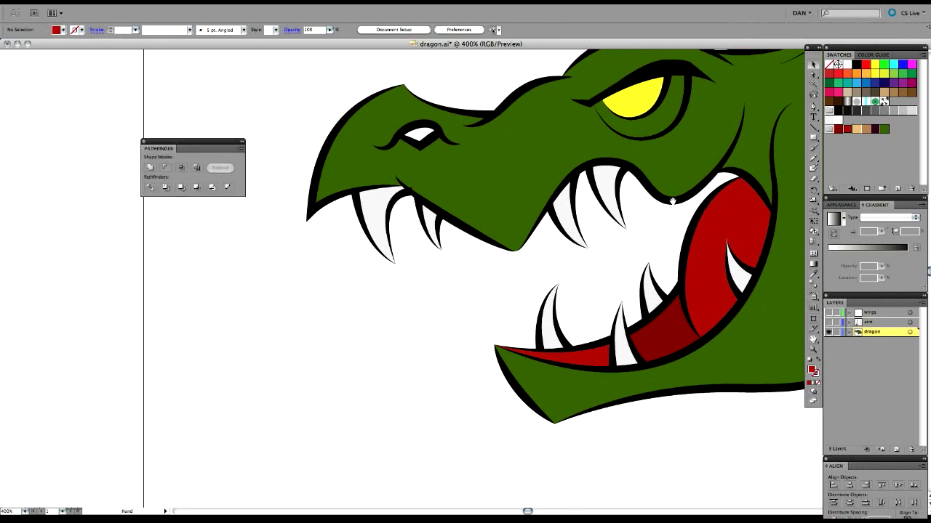
drag(406, 263, 408, 330)
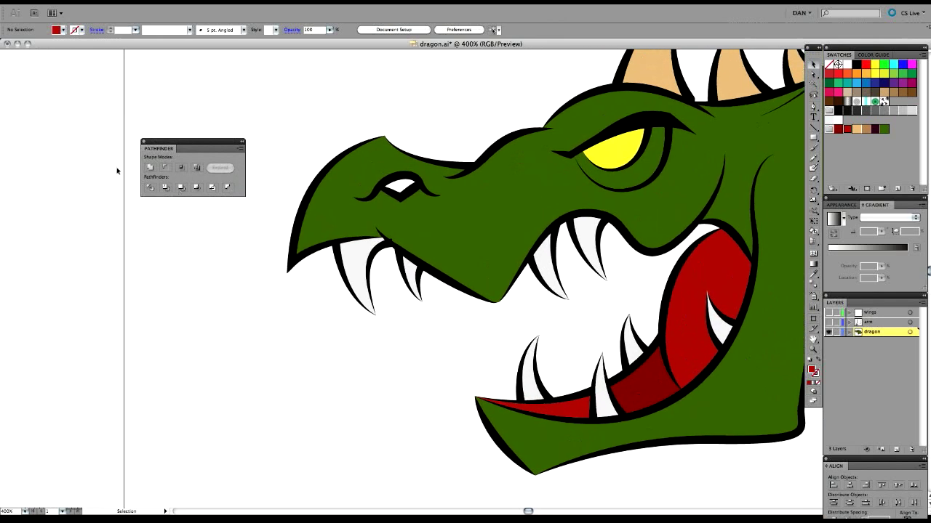
drag(186, 143, 241, 158)
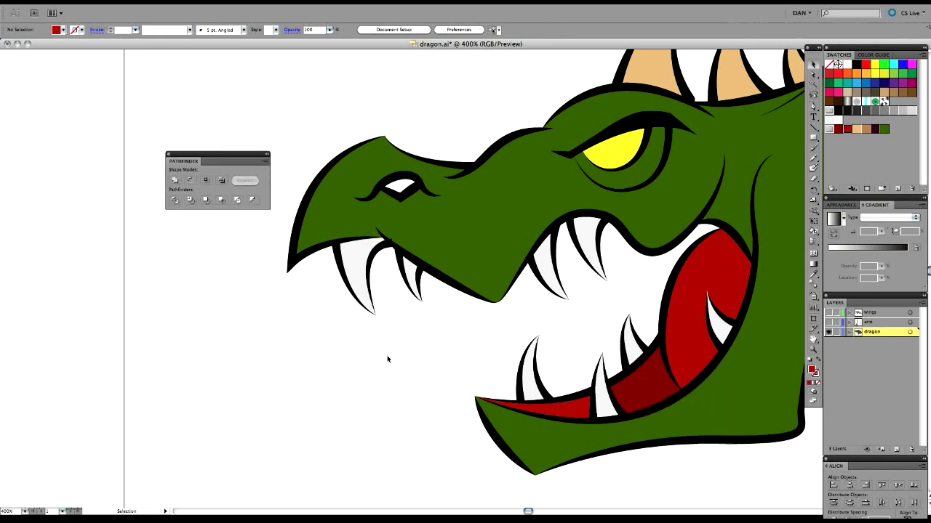
drag(387, 359, 371, 344)
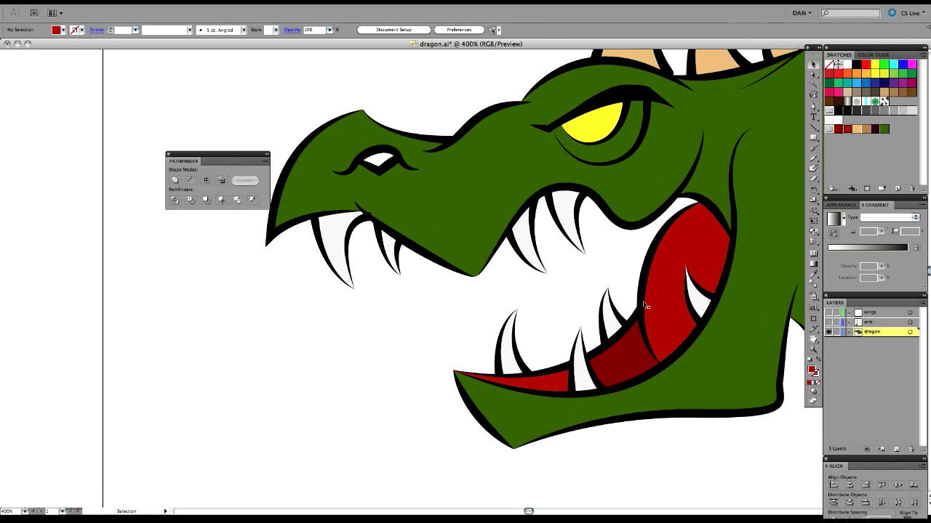
drag(499, 246, 534, 269)
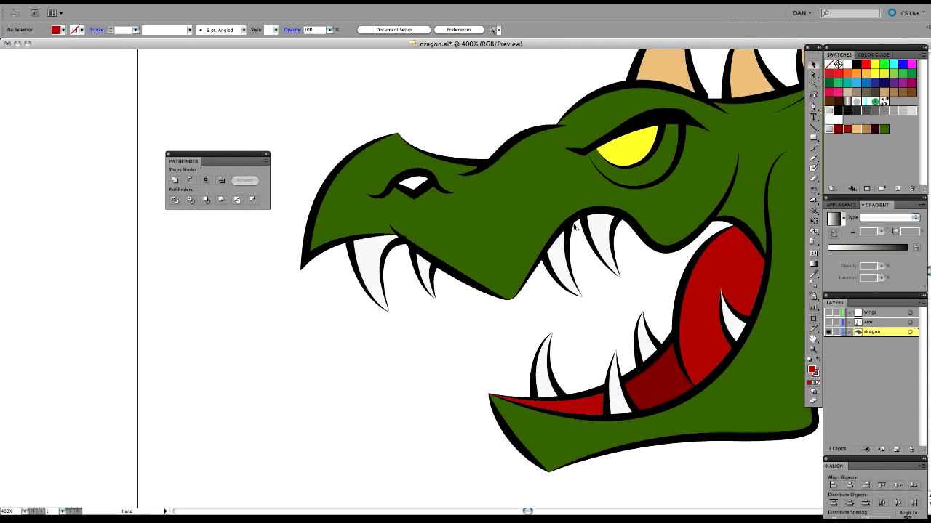
drag(575, 164, 505, 270)
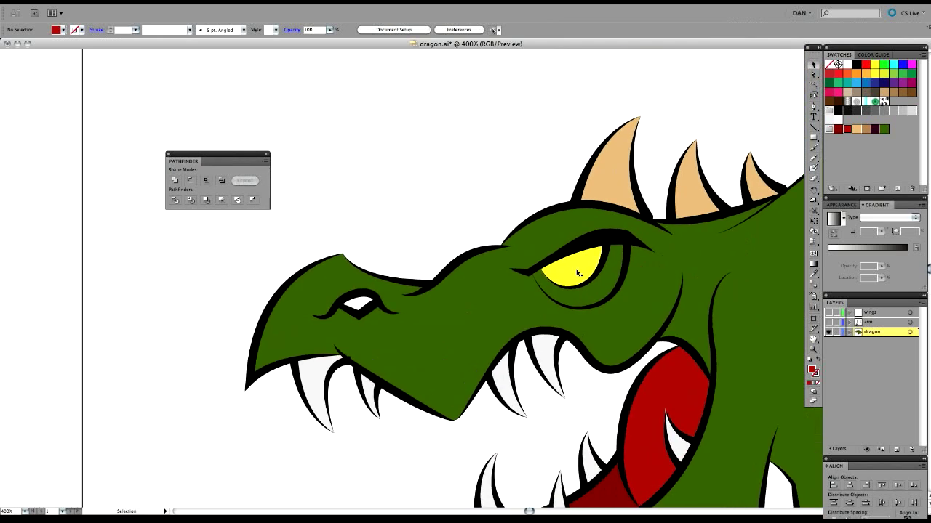
Place two overlapping, slightly offset copies of the yellow eye fill on the empty canvas in front of the snout, and deselect them.
drag(577, 273, 436, 179)
key(super+z)
drag(546, 278, 280, 260)
click(545, 186)
click(367, 224)
click(271, 335)
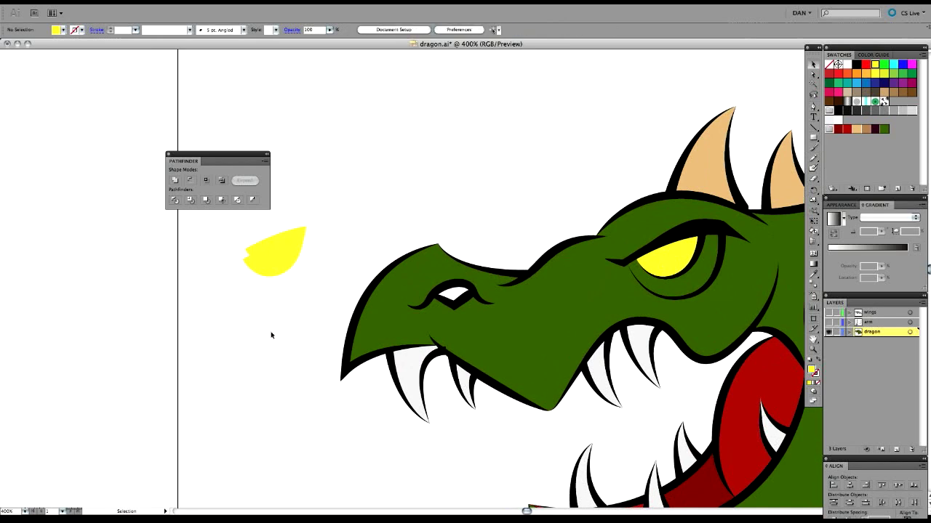
Subtract the front eye copy from the back one to form a crescent, and move it onto the lower edge of the eye.
drag(305, 292, 167, 208)
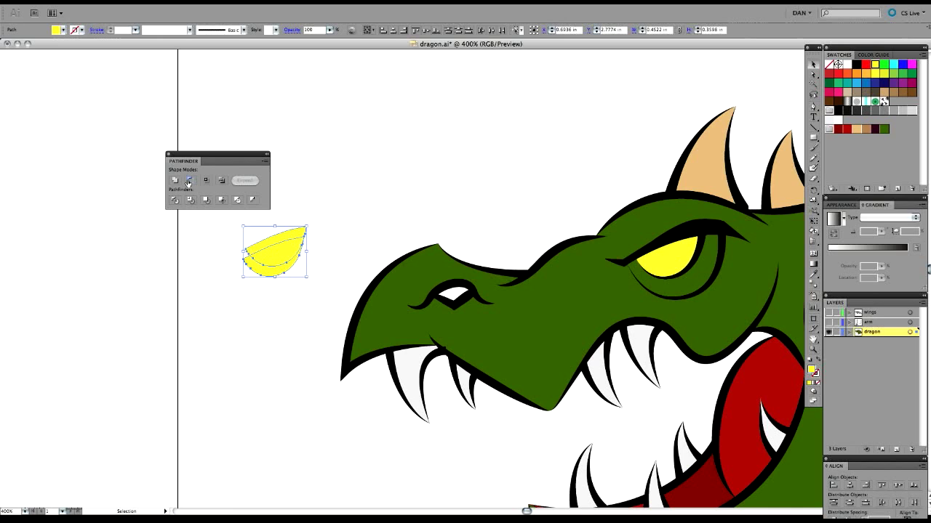
click(189, 180)
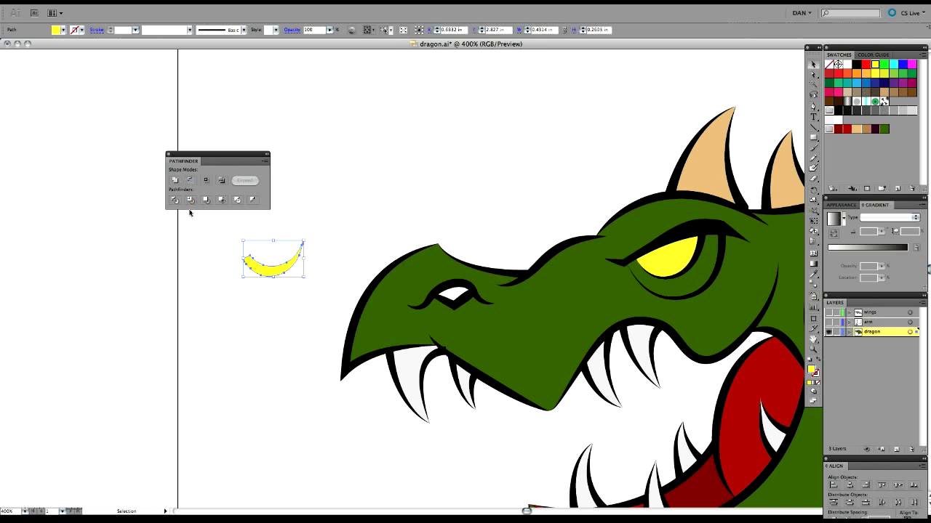
click(271, 313)
drag(297, 288, 226, 301)
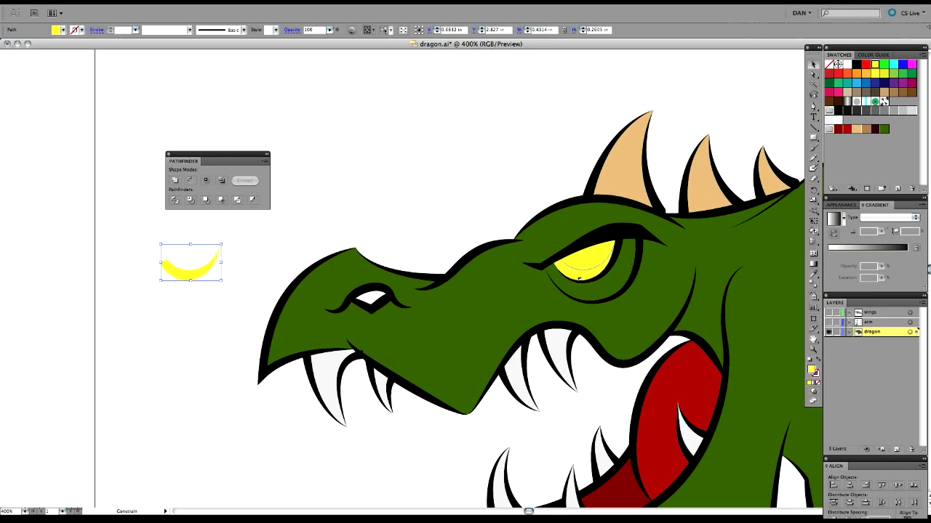
drag(580, 278, 579, 278)
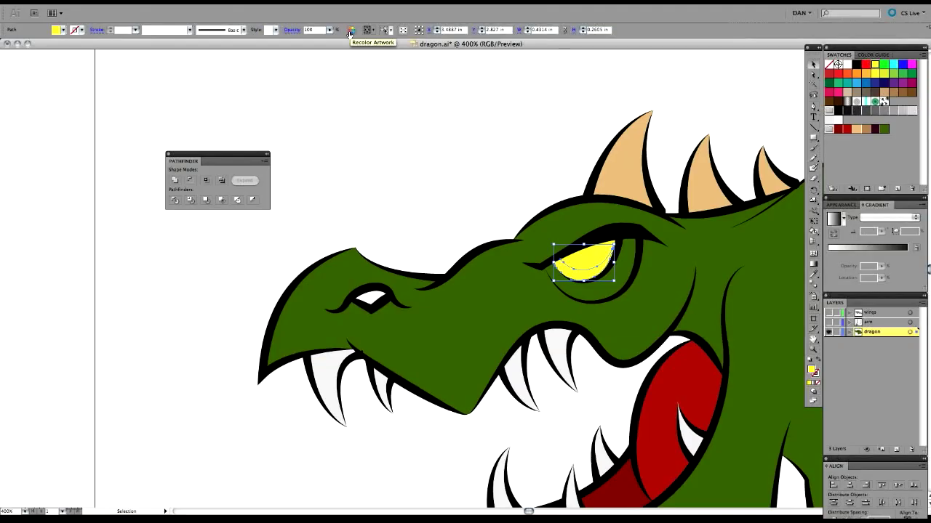
Recolor the eye crescent to a darker yellow with linked harmony colors and 74.81% brightness, and deselect it.
click(353, 29)
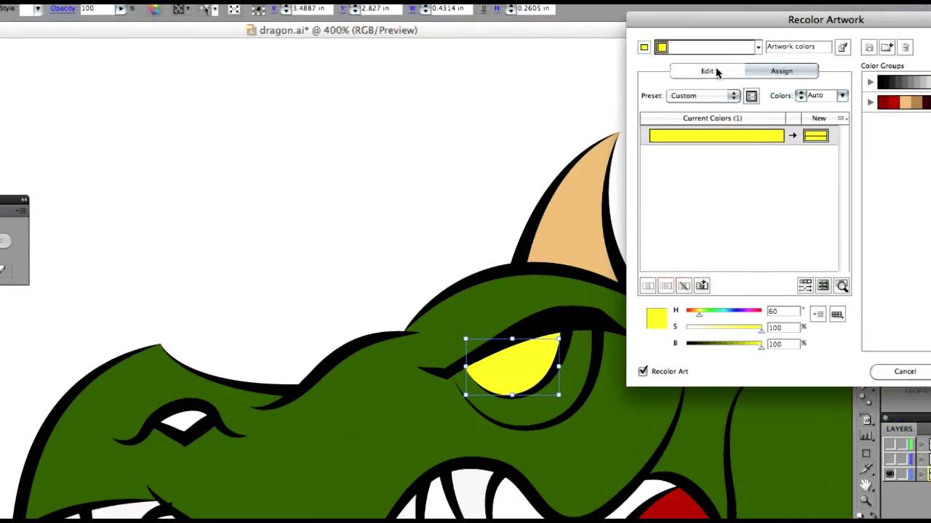
click(710, 71)
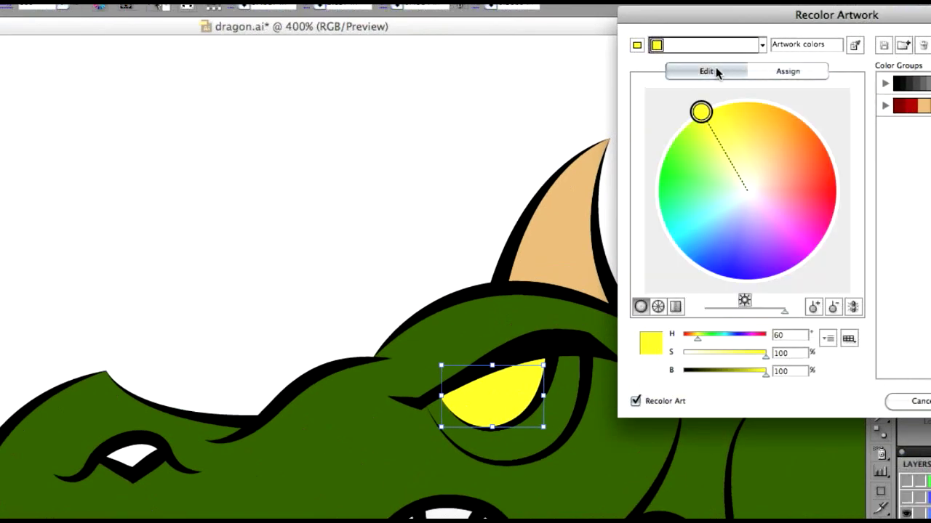
click(854, 308)
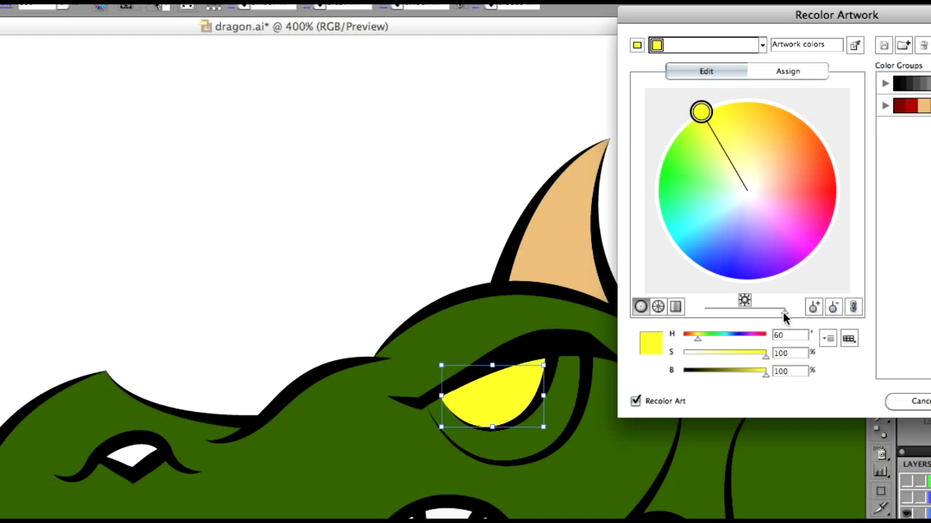
drag(785, 312, 759, 311)
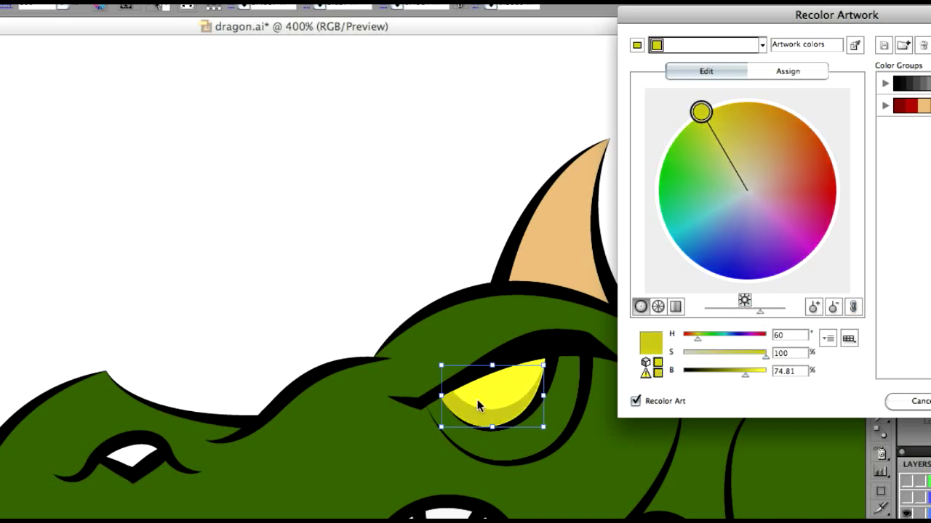
drag(780, 16, 648, 17)
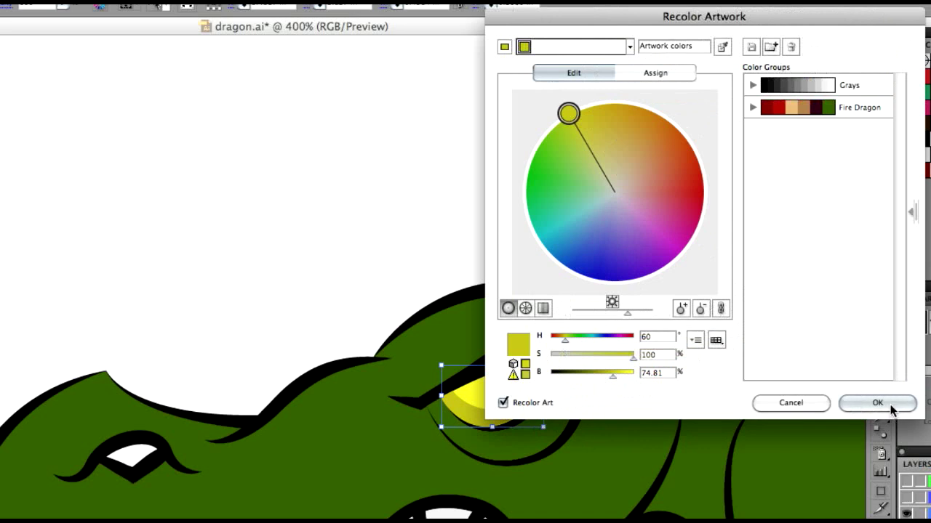
click(878, 403)
scroll(529, 312, down, 5)
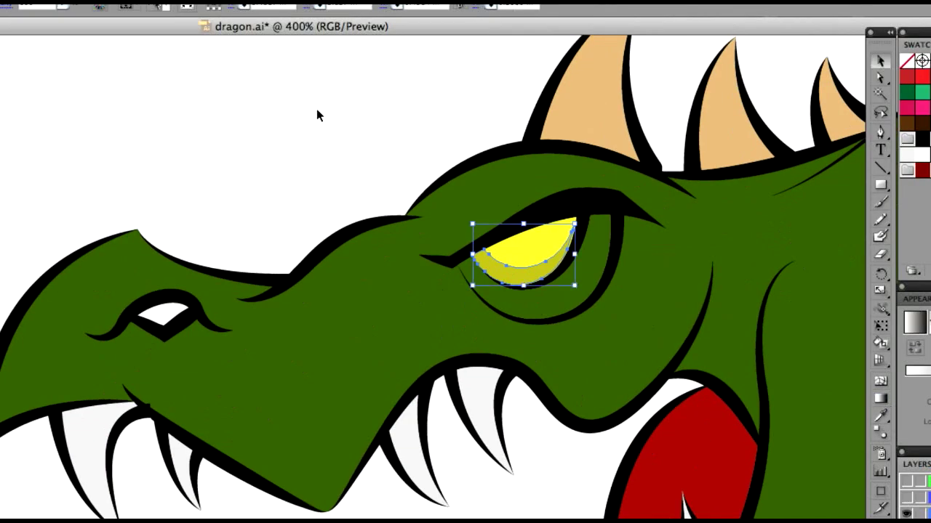
click(317, 114)
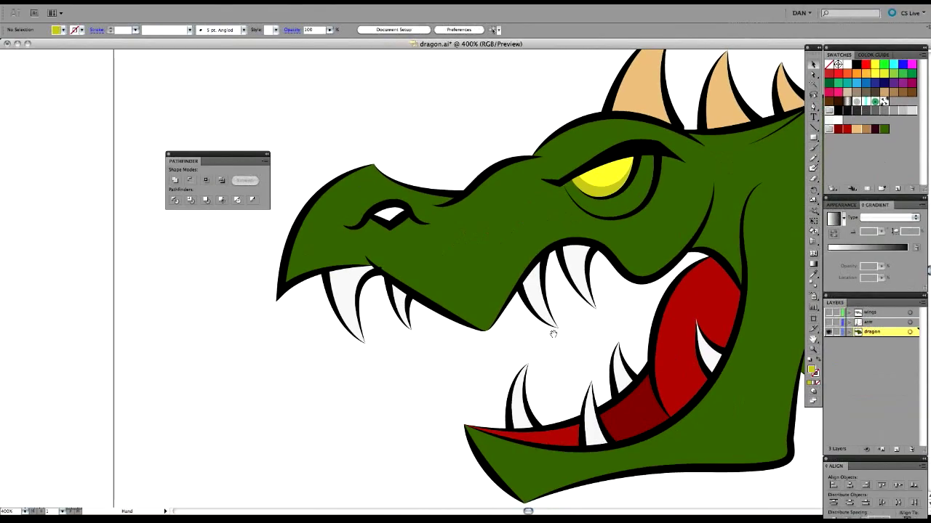
Place two offset copies of the red tongue fill in front of the head and subtract the front copy to form shading shapes.
drag(553, 333, 548, 357)
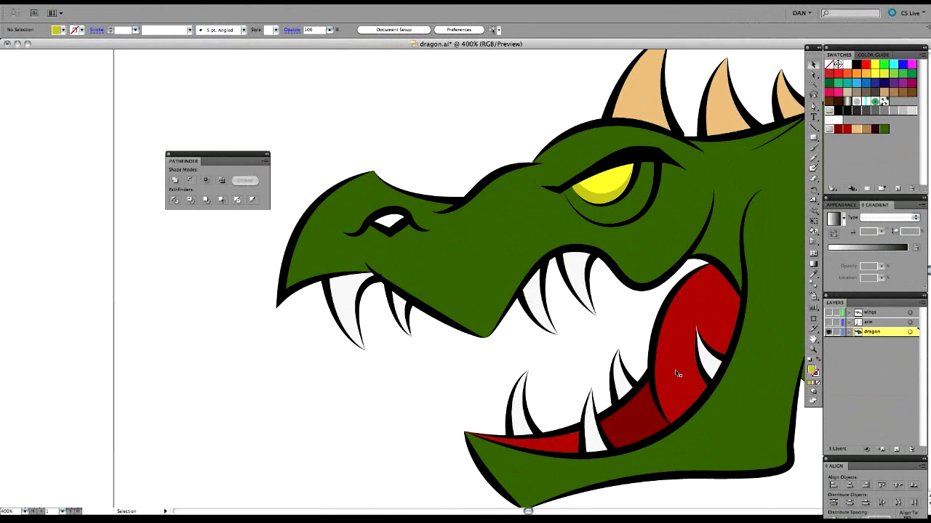
drag(680, 378, 183, 351)
drag(133, 430, 236, 331)
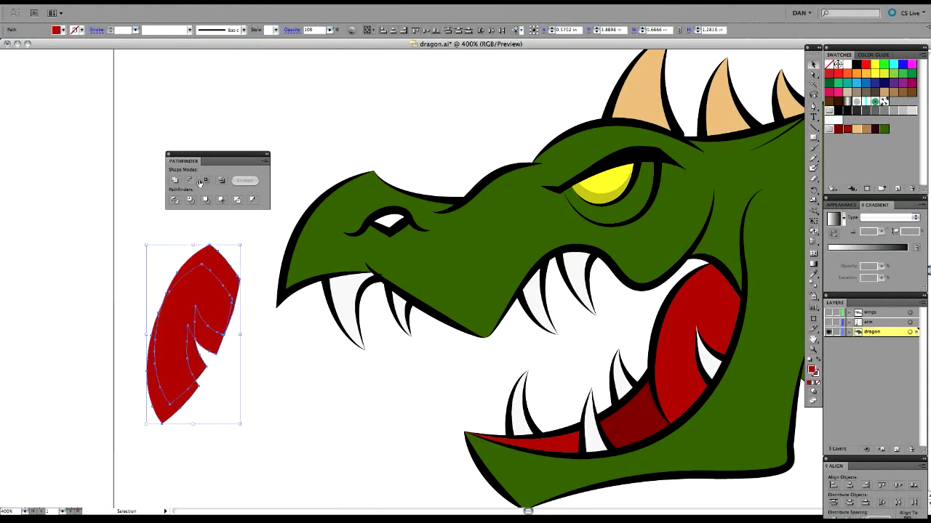
click(189, 181)
Recolor the tongue shading shapes to a darker red with 47.19% brightness, and move them onto the tongue.
click(351, 30)
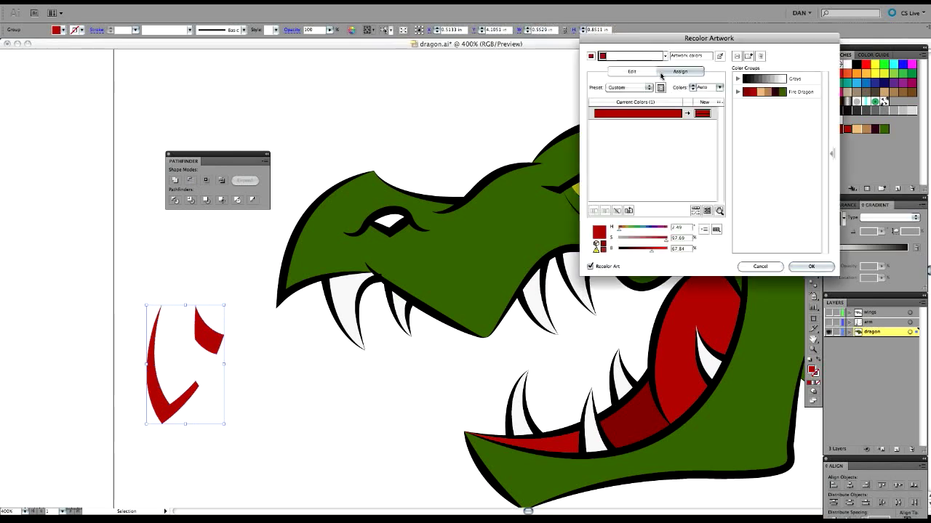
click(632, 71)
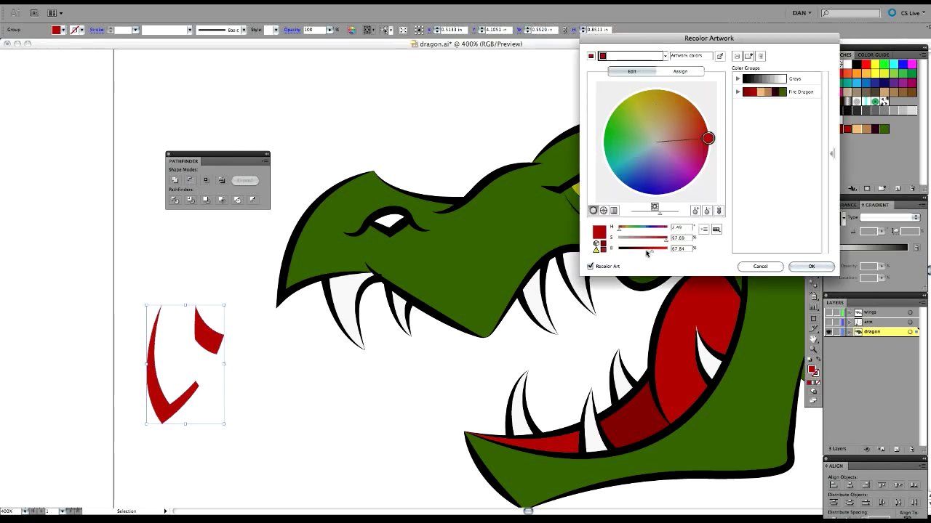
drag(657, 212, 646, 215)
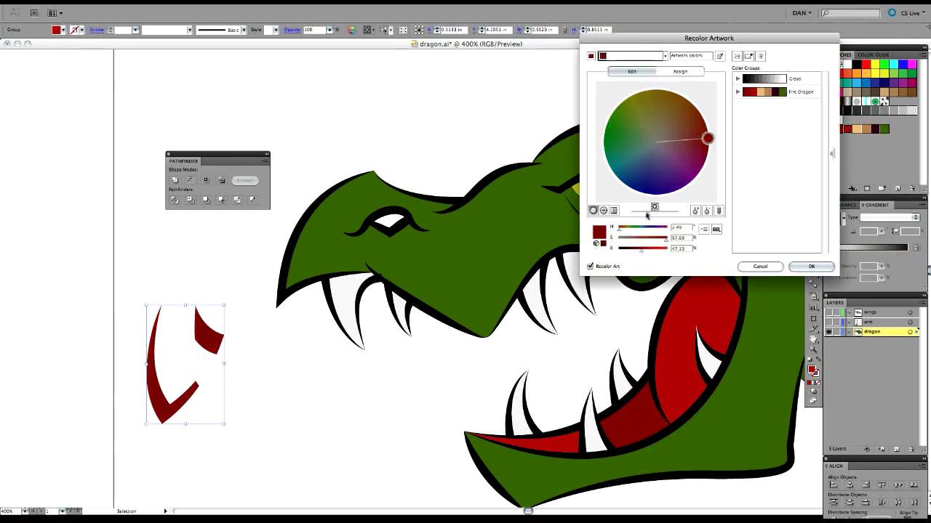
click(811, 266)
drag(193, 401, 701, 401)
Try nudging the tongue shading shapes slightly to the left, and undo the last adjustment.
click(526, 382)
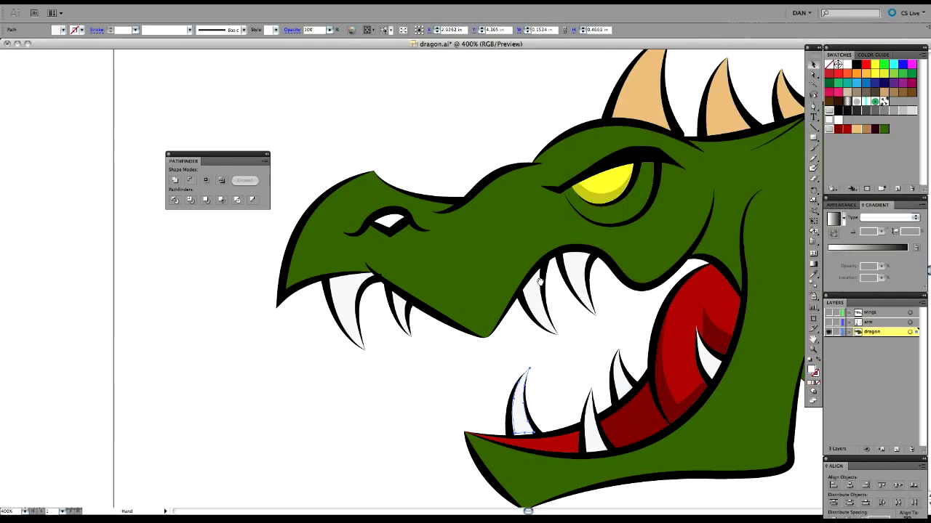
drag(526, 327, 442, 327)
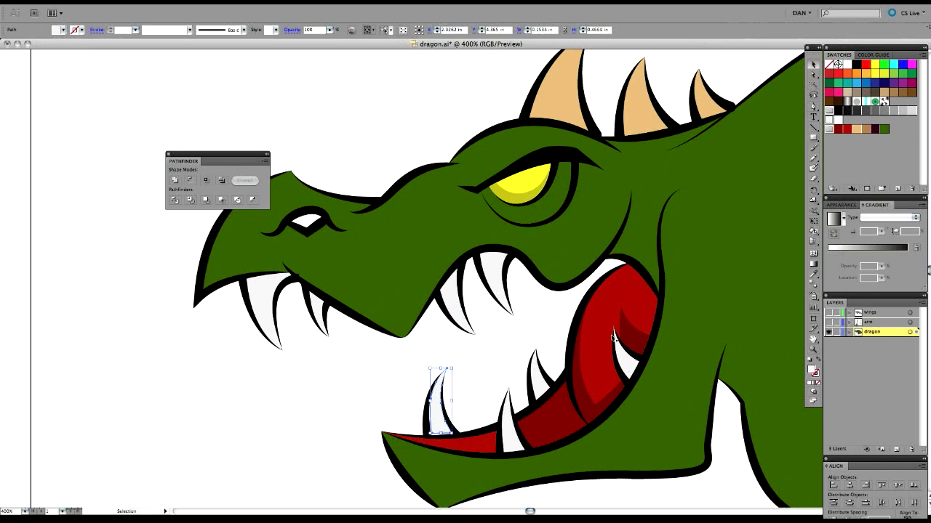
click(595, 415)
key(Left)
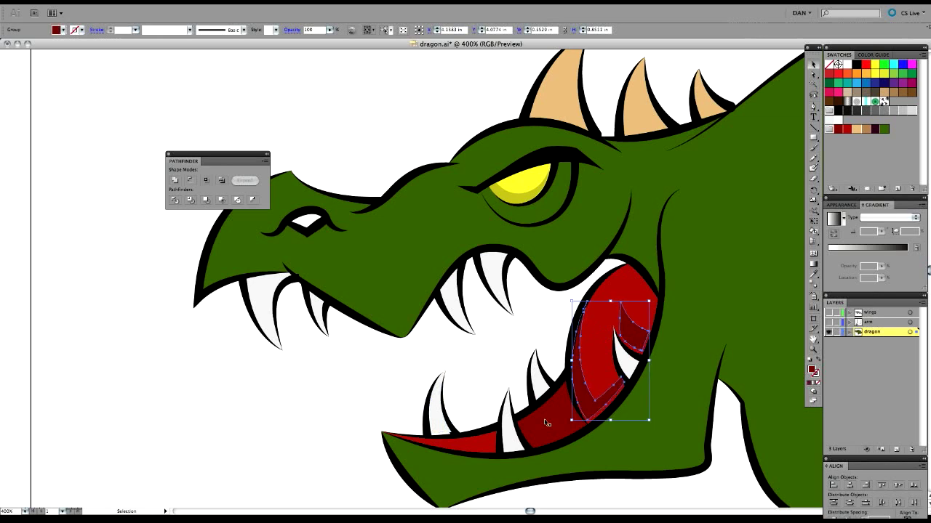
click(479, 353)
drag(486, 375, 427, 347)
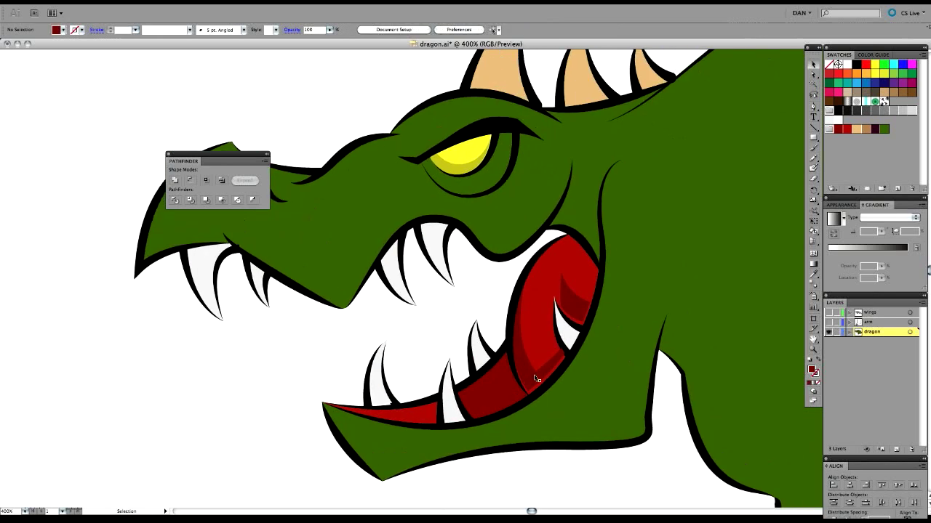
key(super+z)
key(super+z)
click(430, 318)
Subtract offset copies of the largest head horn's fill to form a shading shape, recolor it to a darker tan, and deselect it.
drag(517, 261, 548, 403)
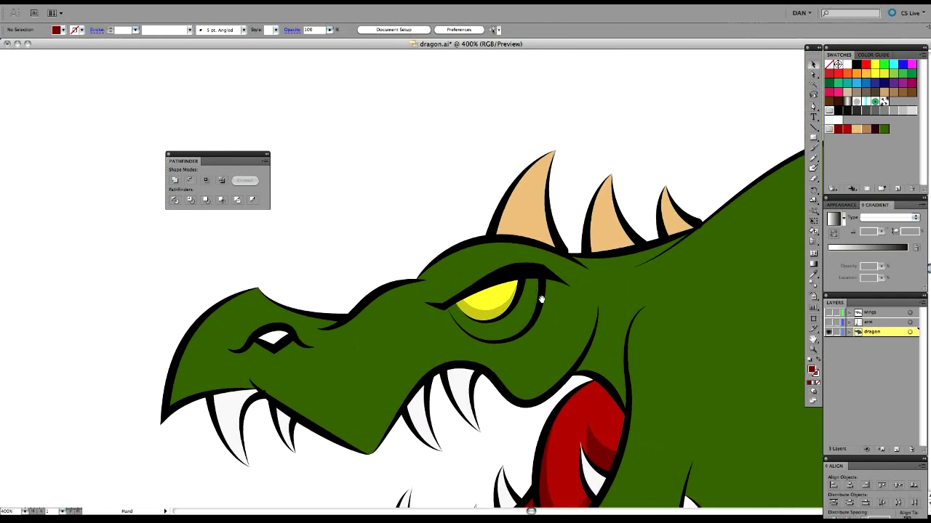
drag(475, 213, 558, 265)
click(190, 180)
click(351, 30)
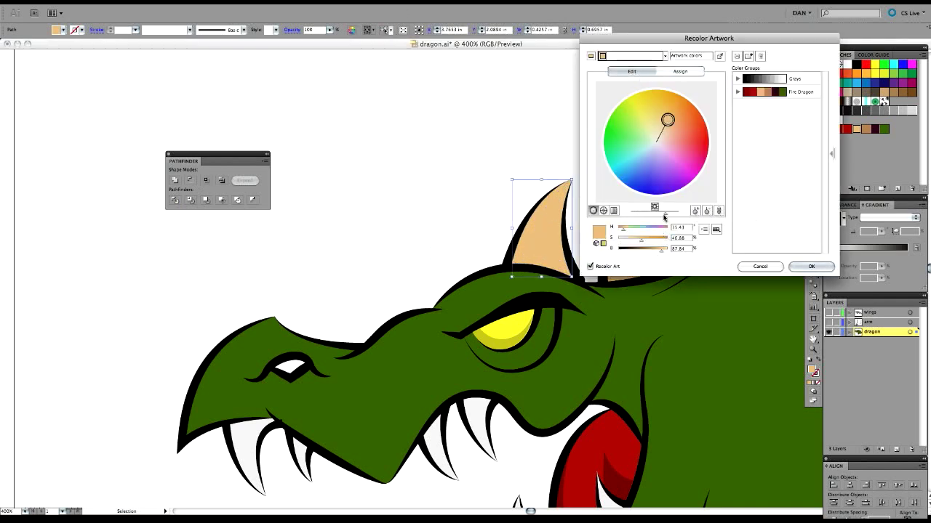
drag(664, 217, 660, 218)
click(811, 266)
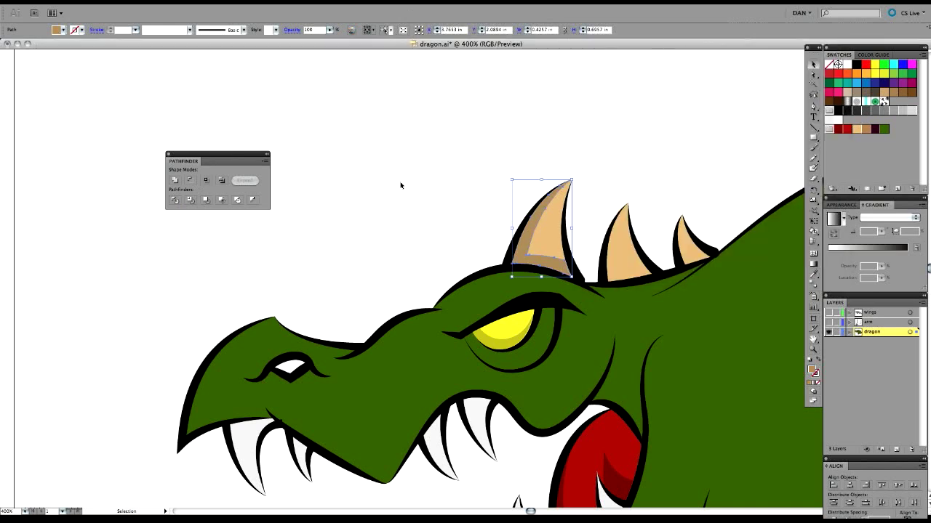
click(401, 186)
Subtract one offset copy of the largest head horn from another to form a curved sliver, and place it along the horn's right edge.
drag(412, 188, 471, 202)
drag(608, 251, 416, 259)
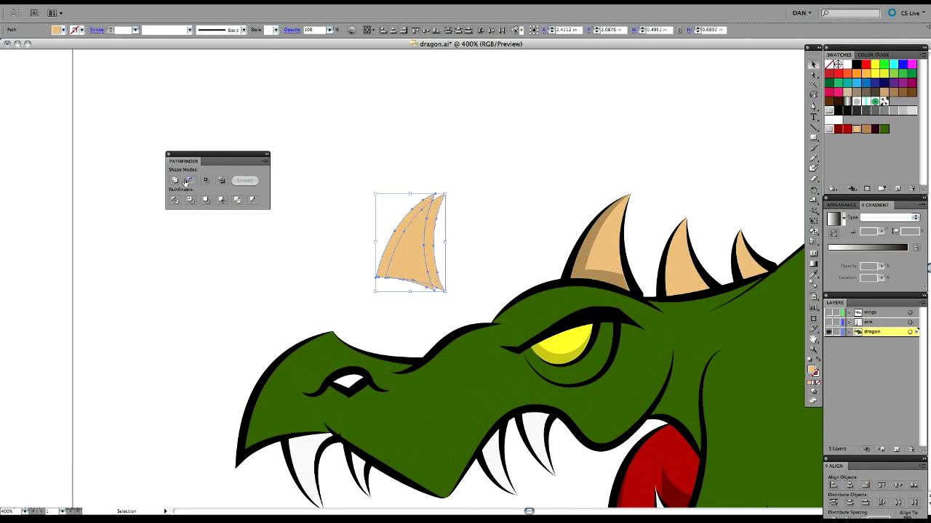
click(188, 180)
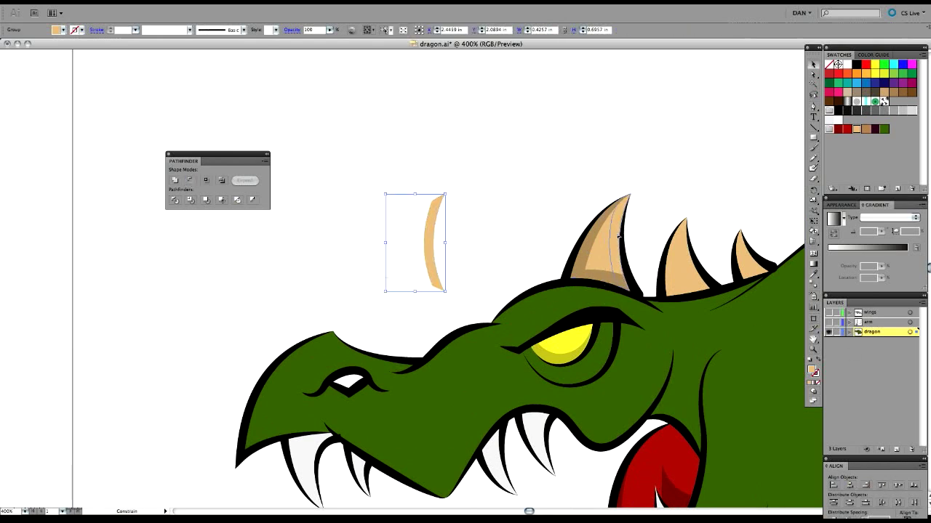
drag(617, 235, 618, 236)
Recolor the horn sliver to a pale cream highlight with 100% brightness and lower saturation, and deselect it.
click(351, 29)
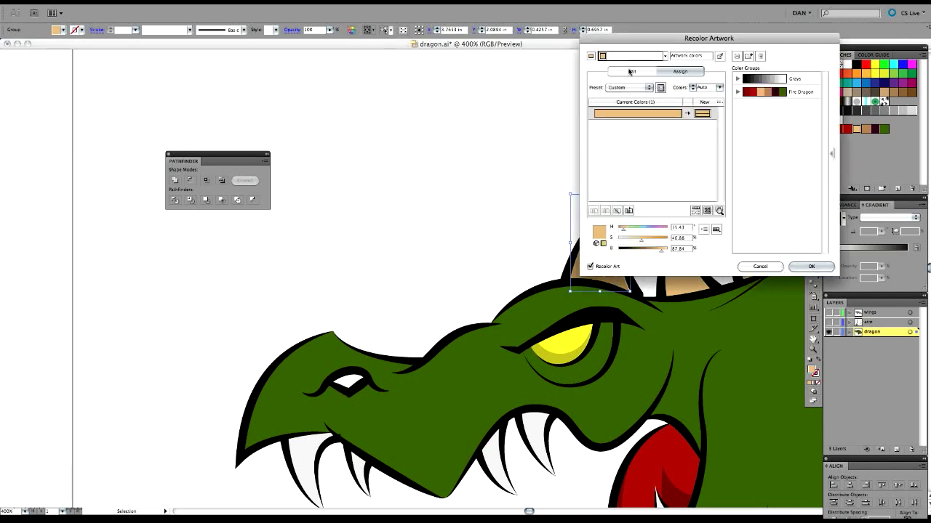
click(631, 72)
drag(670, 218, 675, 217)
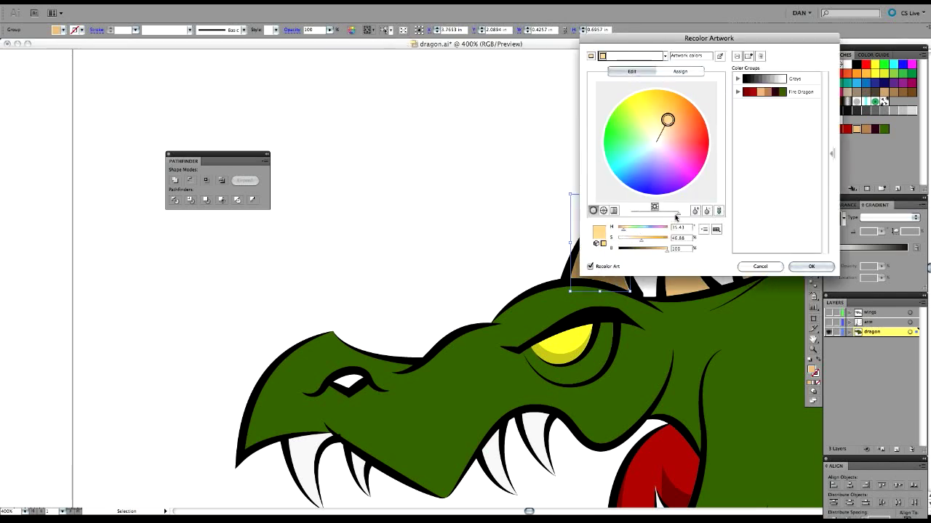
drag(656, 49, 744, 85)
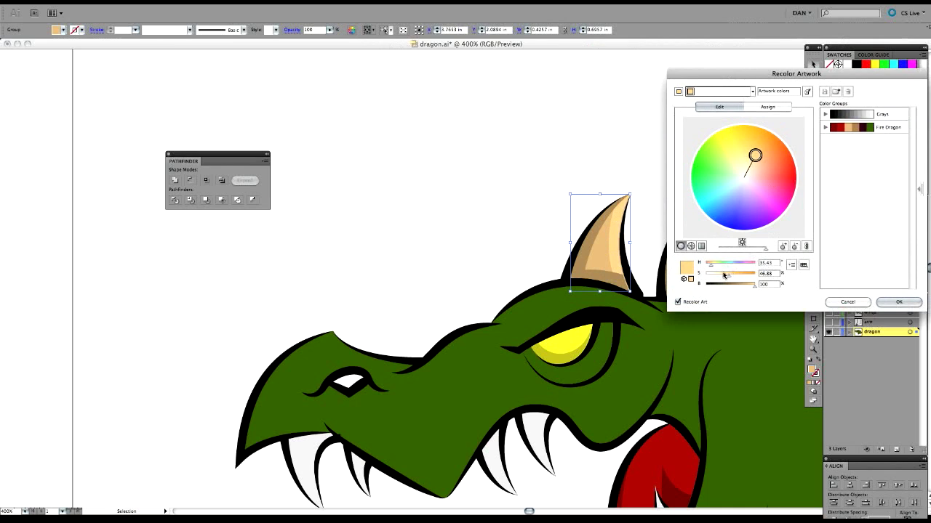
drag(729, 273, 718, 276)
click(898, 302)
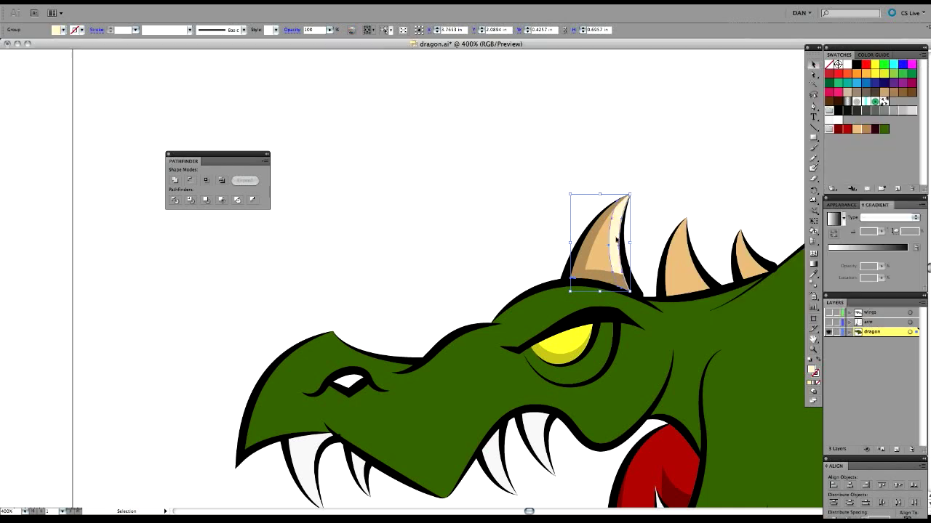
click(655, 210)
Place two offset copies of the second head horn's fill beside the head and subtract the front one to form an L-shaped shading shape.
key(super+equal)
key(super+equal)
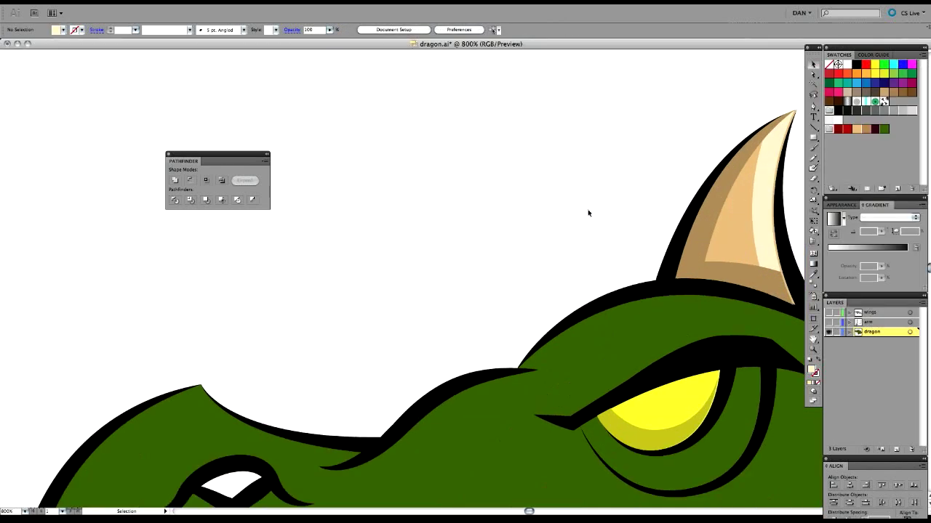
drag(398, 339, 105, 403)
drag(290, 428, 442, 293)
drag(514, 249, 237, 413)
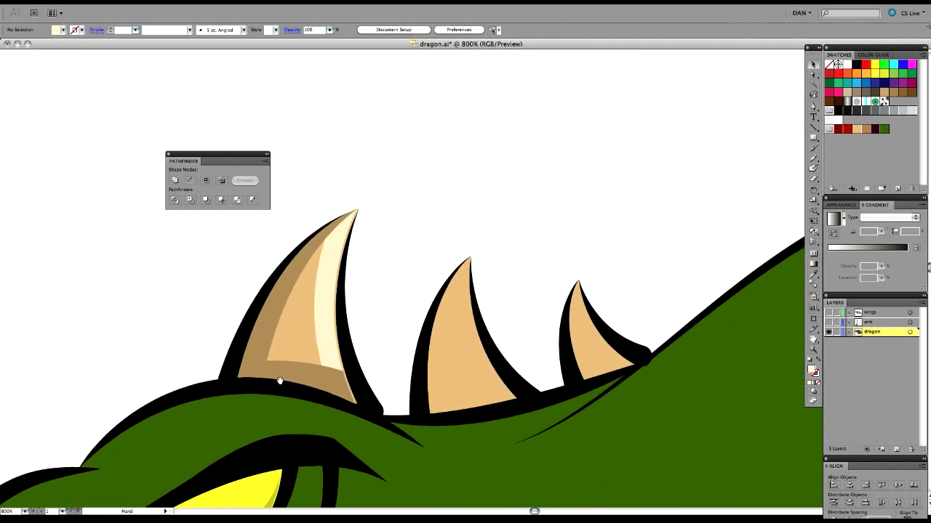
drag(280, 381, 318, 377)
drag(445, 323, 613, 326)
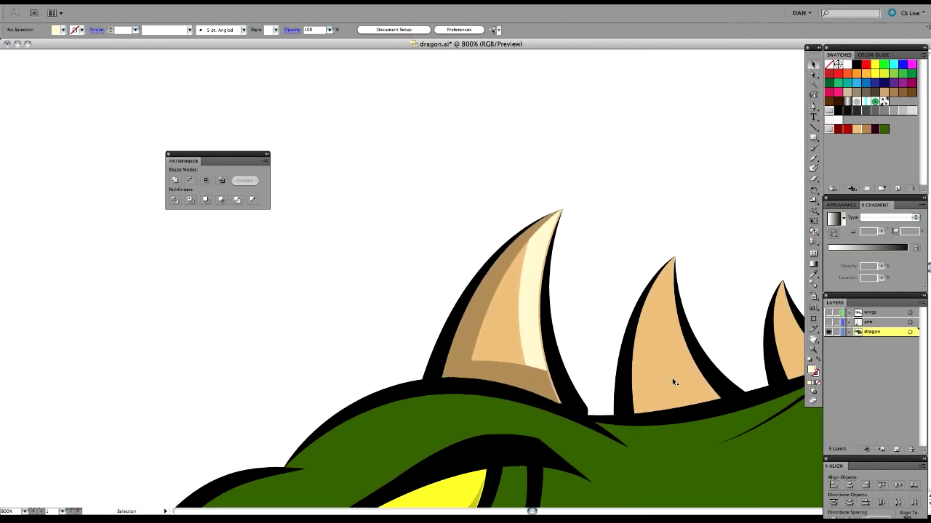
drag(674, 382, 262, 363)
click(189, 180)
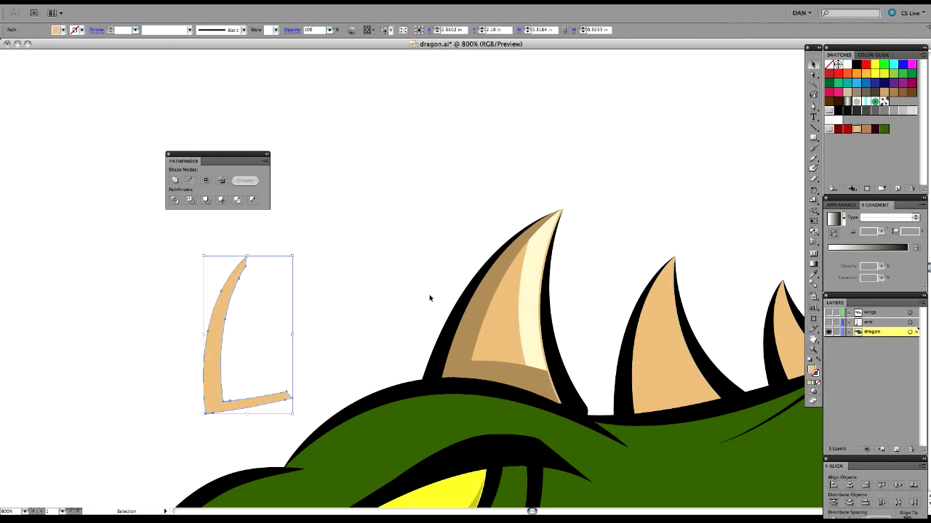
Sample the first horn's dark tan shading for the L-shaped piece, and move it onto the left and bottom edges of the second horn.
key(i)
click(484, 292)
key(v)
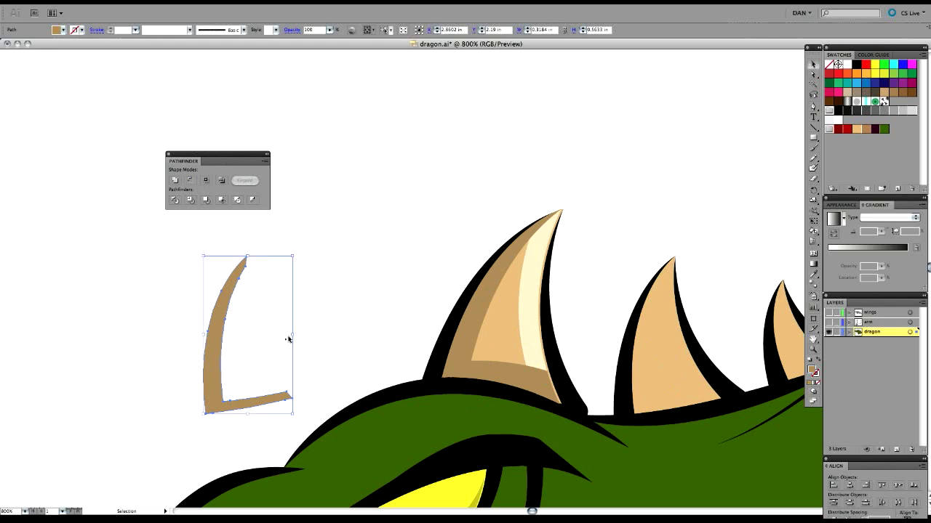
mouse_move(216, 345)
mouse_down()
mouse_move(650, 357)
mouse_move(254, 364)
mouse_move(259, 373)
mouse_move(246, 386)
mouse_up()
click(584, 258)
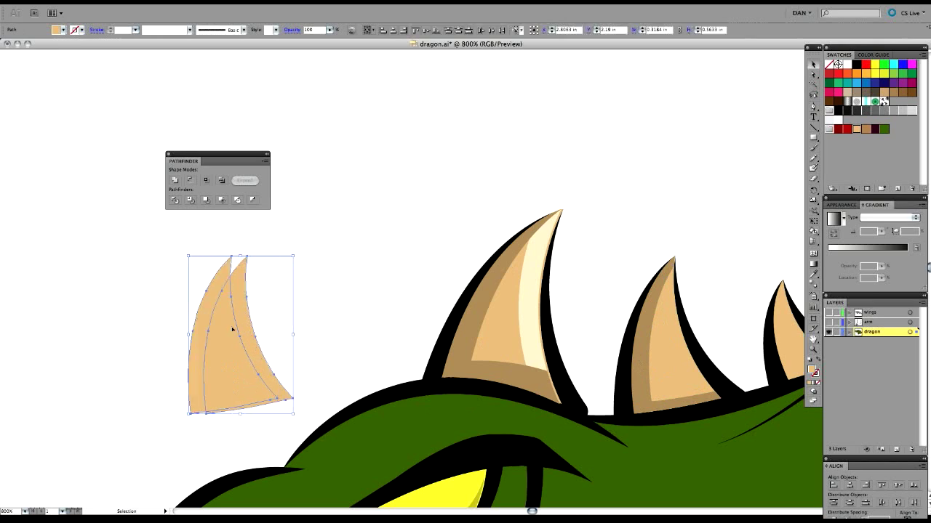
Subtract the front copy of the second horn from the back one to form a highlight shape, and move it onto the horn's right edge.
click(190, 182)
click(344, 322)
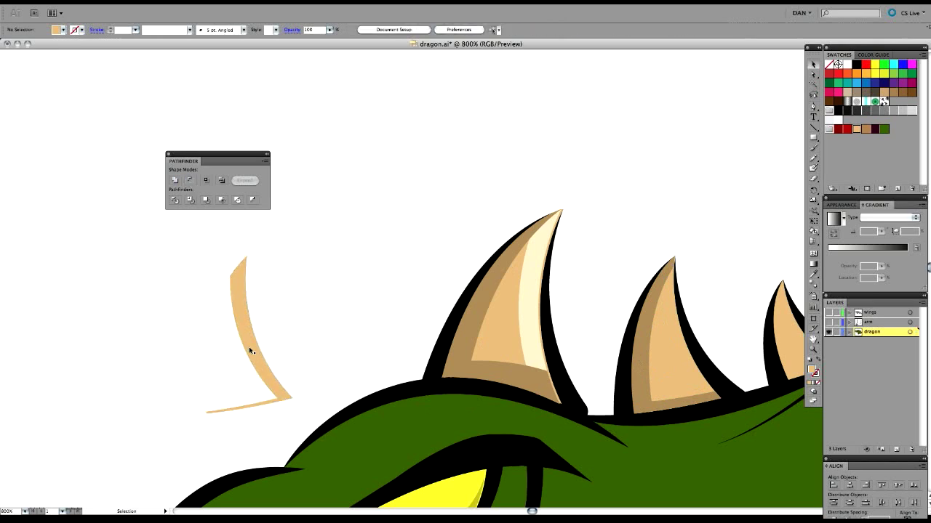
drag(678, 340, 681, 340)
Apply the first horn's cream highlight color to the second horn's highlight shape, and deselect it.
key(i)
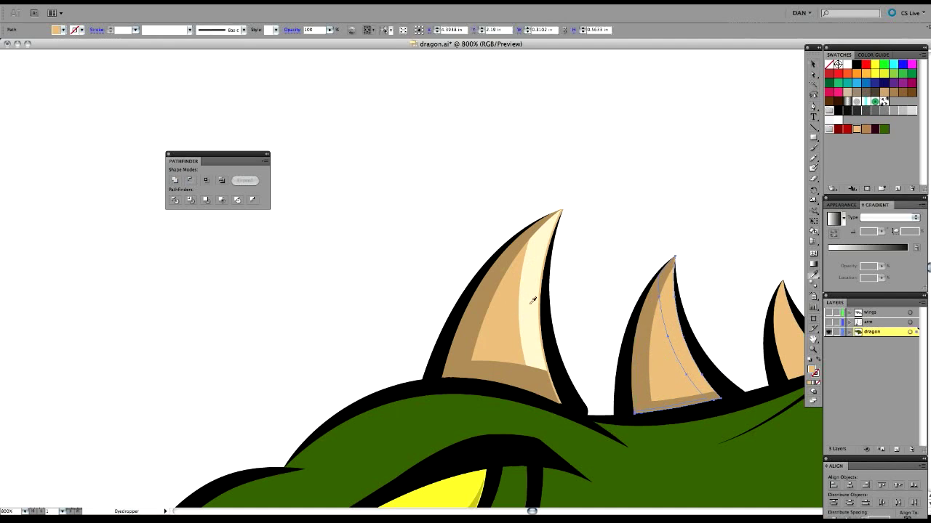
click(529, 297)
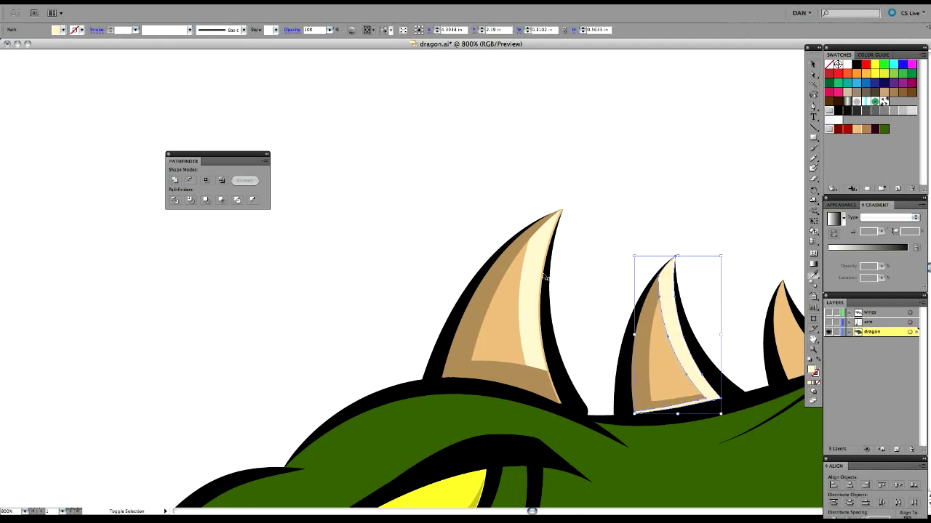
key(v)
click(629, 182)
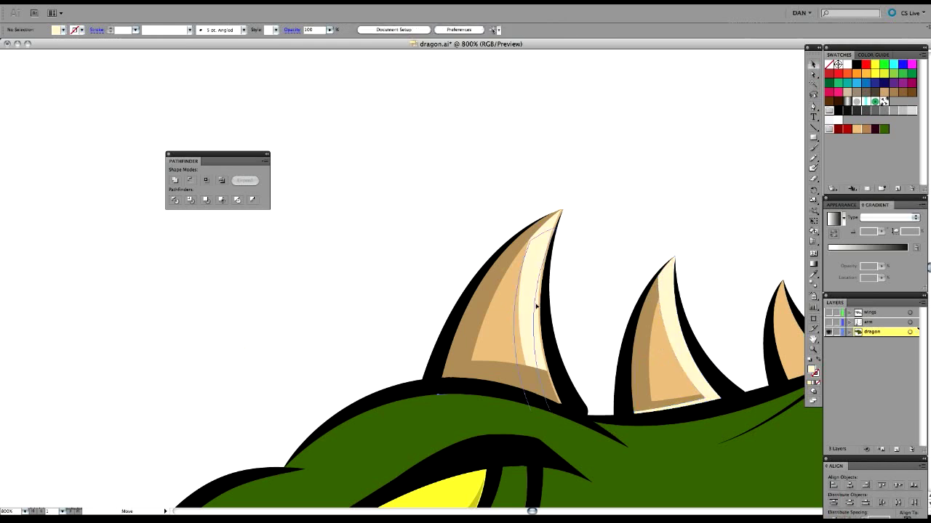
Reposition the first horn's cream highlight so it fits against the horn's right edge and tip, and deselect it.
click(535, 245)
click(600, 182)
key(space)
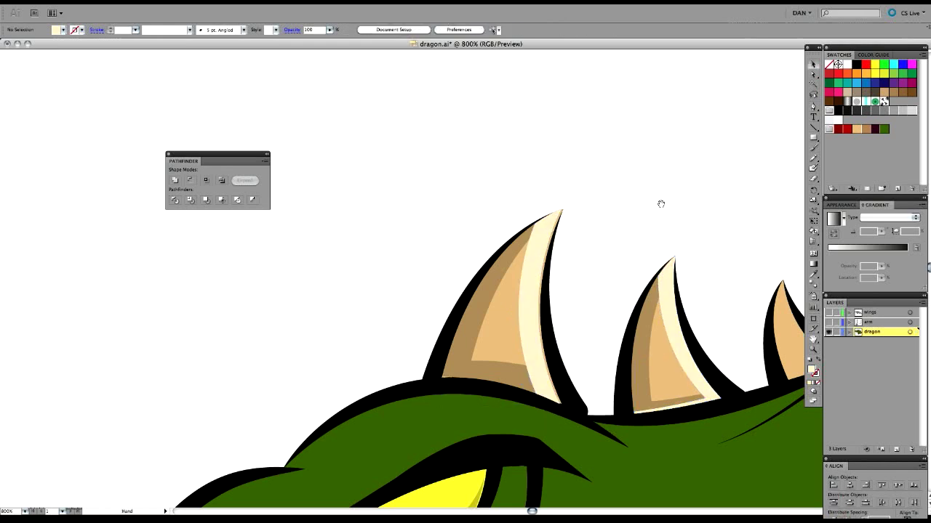
Examine the shaded horns up close, and review the dragon's head and body at 200% zoom.
drag(661, 204, 570, 60)
drag(567, 384, 564, 465)
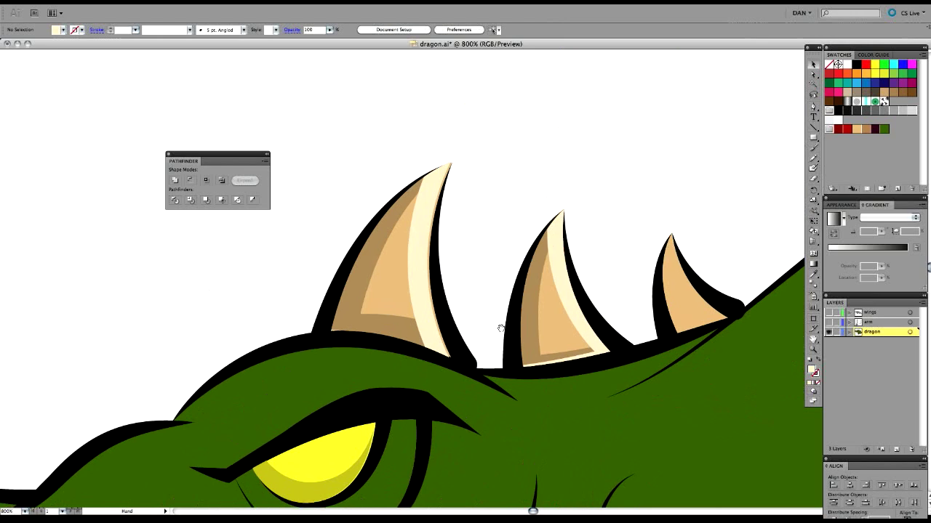
drag(570, 364, 676, 275)
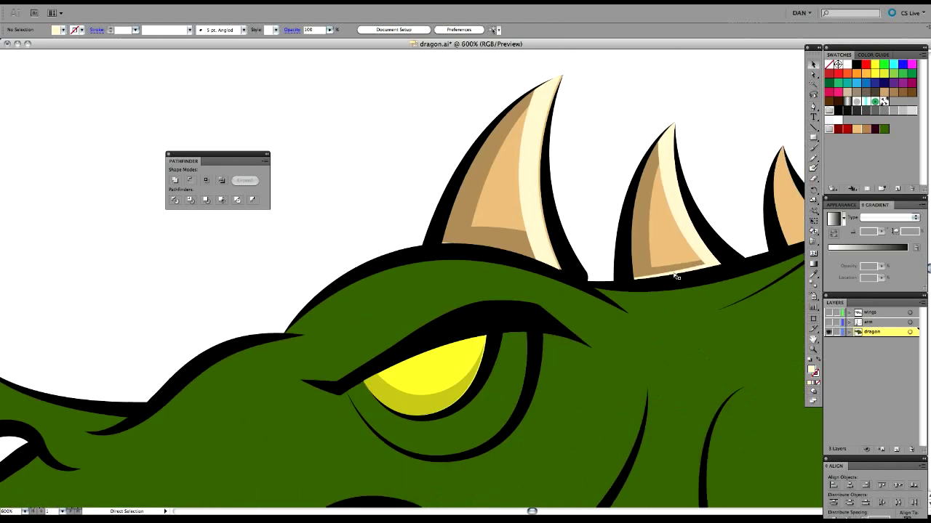
key(super+minus)
key(super+minus)
key(super+minus)
key(super+minus)
key(super+minus)
key(super+minus)
key(super+equal)
key(super+equal)
key(super+equal)
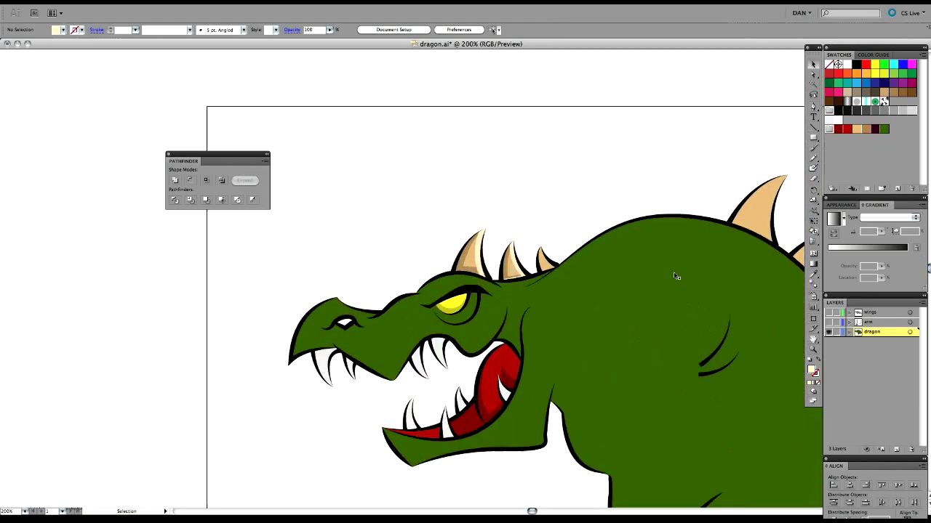
scroll(618, 261, down, 4)
scroll(618, 262, right, 3)
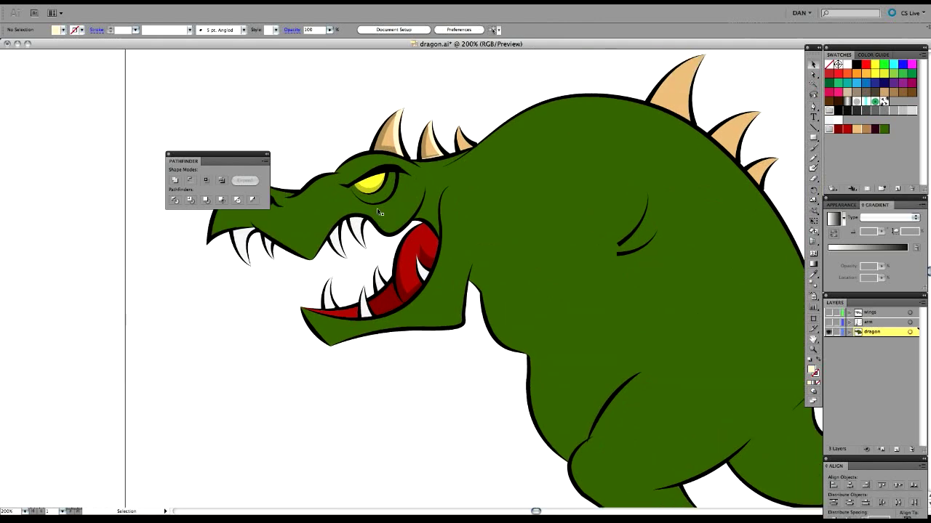
drag(585, 341, 447, 342)
drag(531, 305, 604, 306)
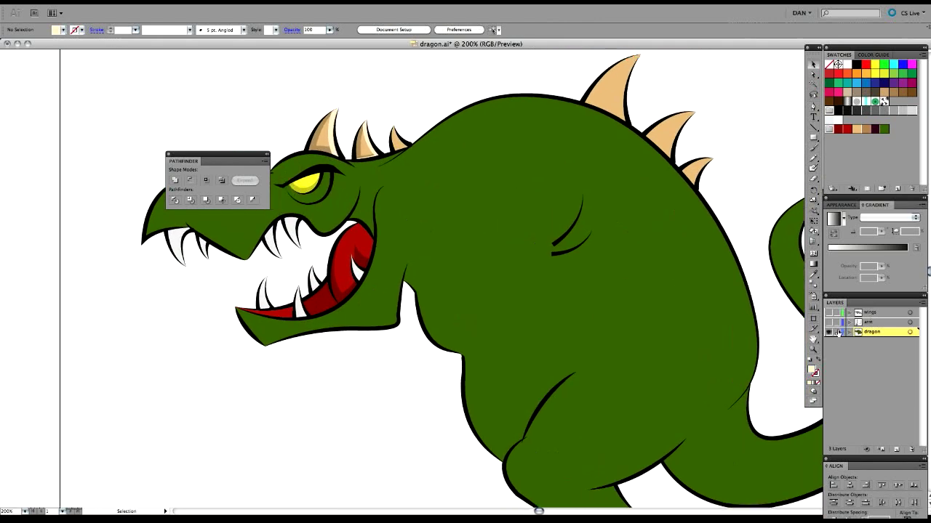
Show the arm layer, and lock and hide the dragon layer so only the arm line art is displayed.
click(828, 322)
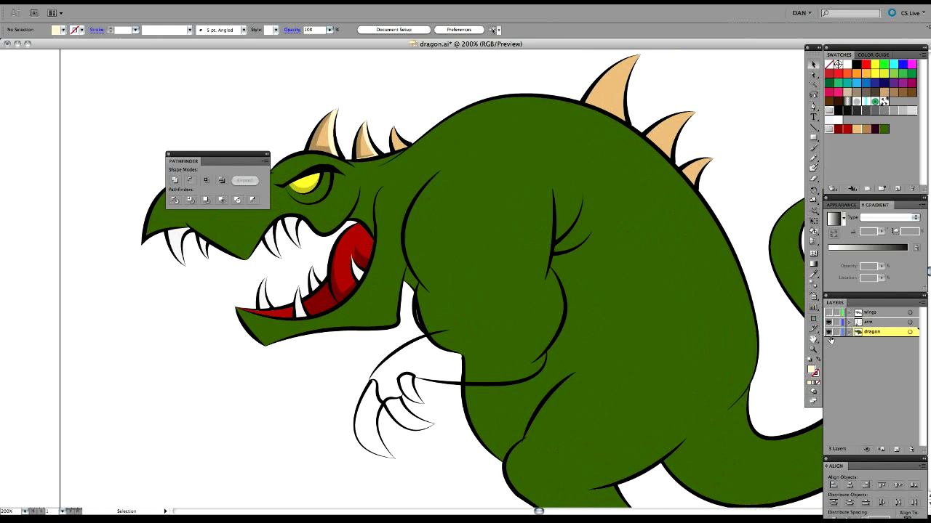
click(828, 332)
drag(594, 288, 592, 323)
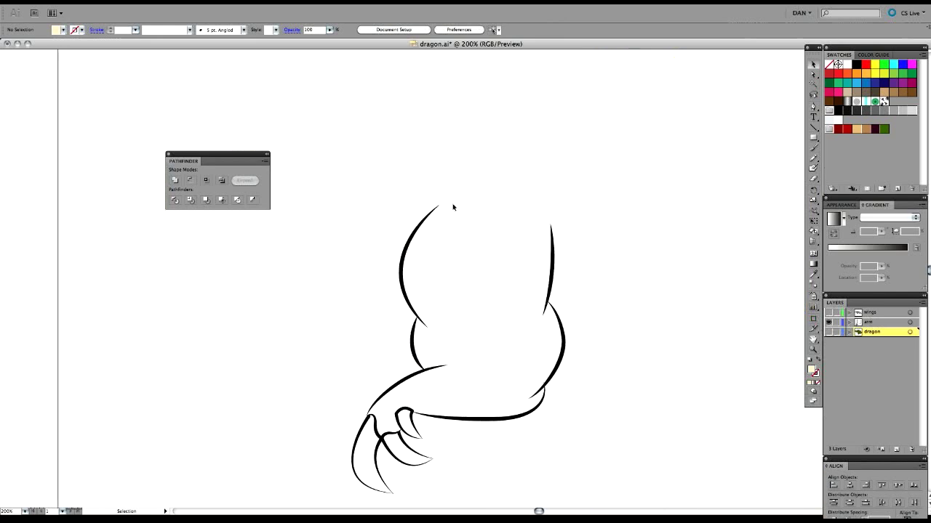
click(828, 332)
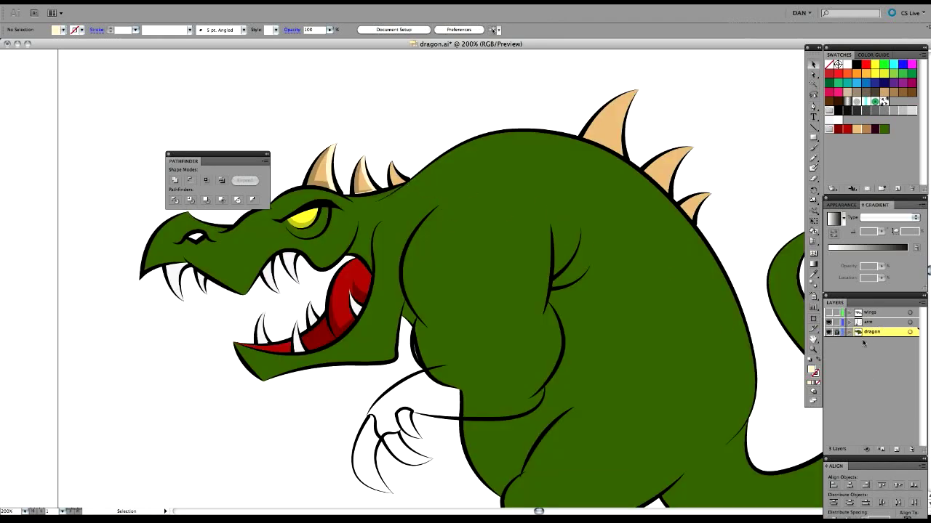
click(828, 332)
Make the arm layer active with the Pen tool ready, viewing the upper arm outline at 400%.
key(super+equal)
key(super+equal)
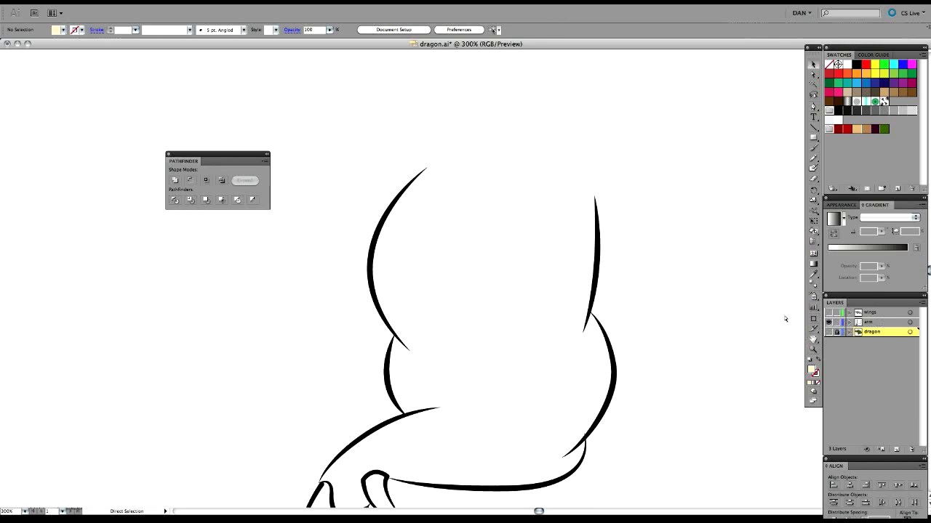
key(p)
drag(432, 235, 413, 311)
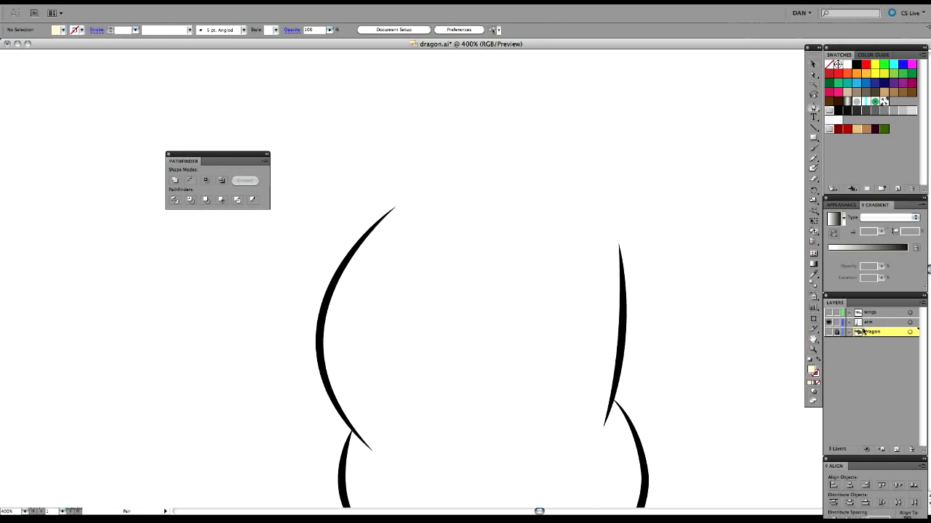
click(844, 324)
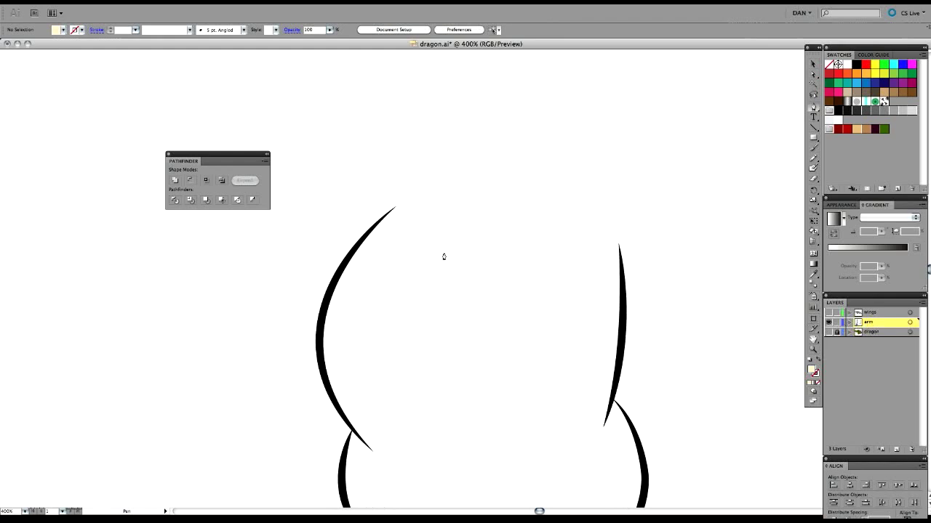
Draw a curved path closing the open top of the upper arm, with no fill and a black stroke.
click(395, 208)
drag(619, 244, 705, 324)
key(slash)
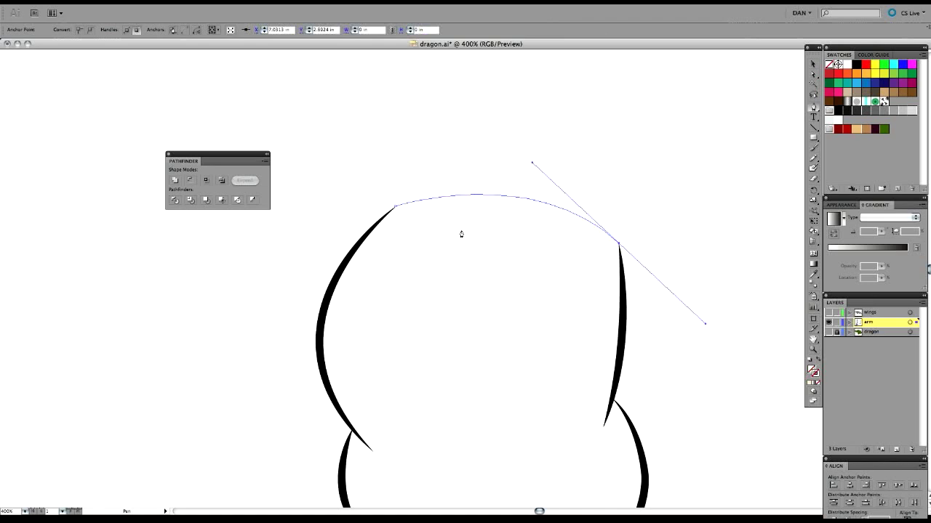
click(858, 67)
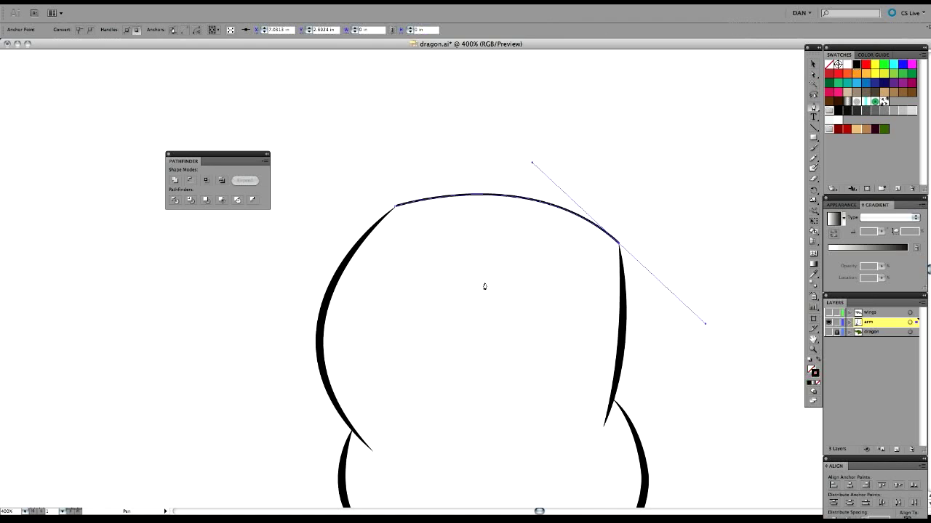
key(v)
click(514, 279)
Select all of the arm line art and expand its fills and strokes into shapes.
key(super+minus)
key(super+minus)
key(super+minus)
drag(369, 330, 379, 276)
drag(596, 449, 347, 158)
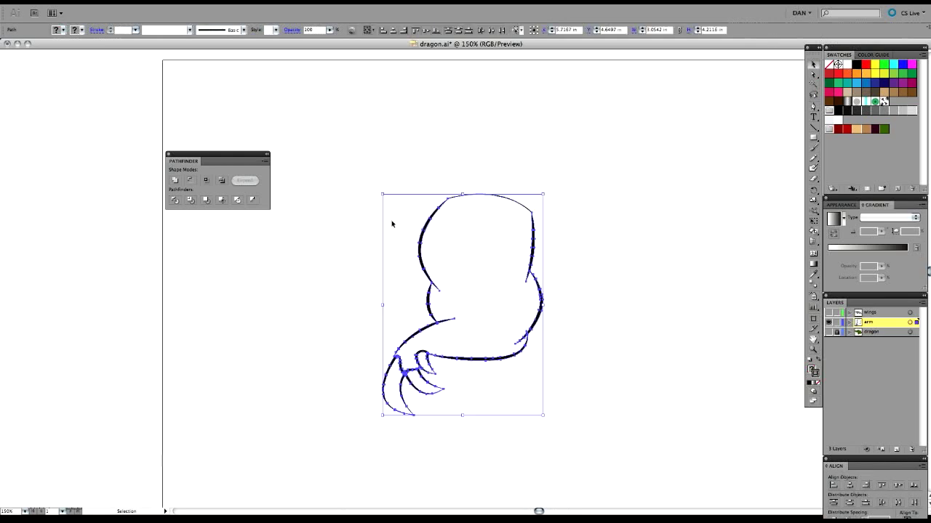
click(152, 5)
click(150, 98)
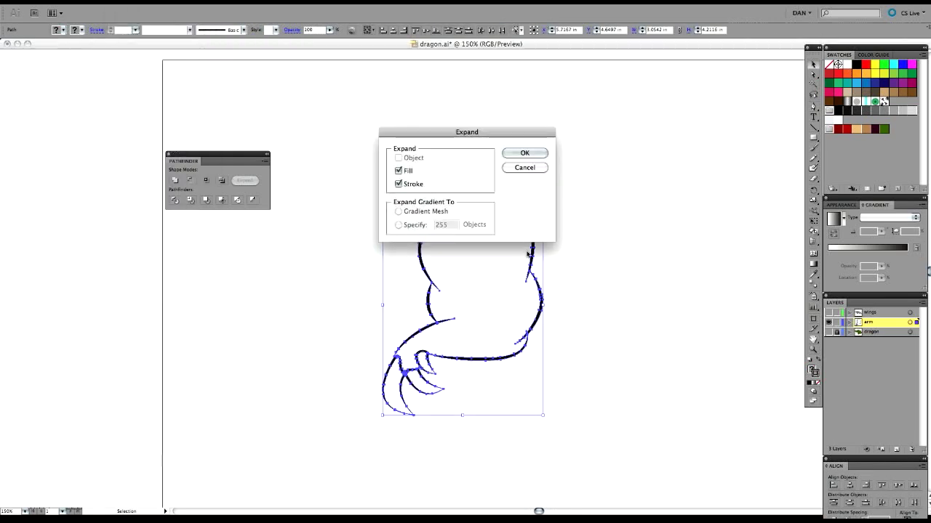
click(524, 154)
Make a Live Paint group from the arm outlines and fill the arm's interior with the dark green swatch.
key(k)
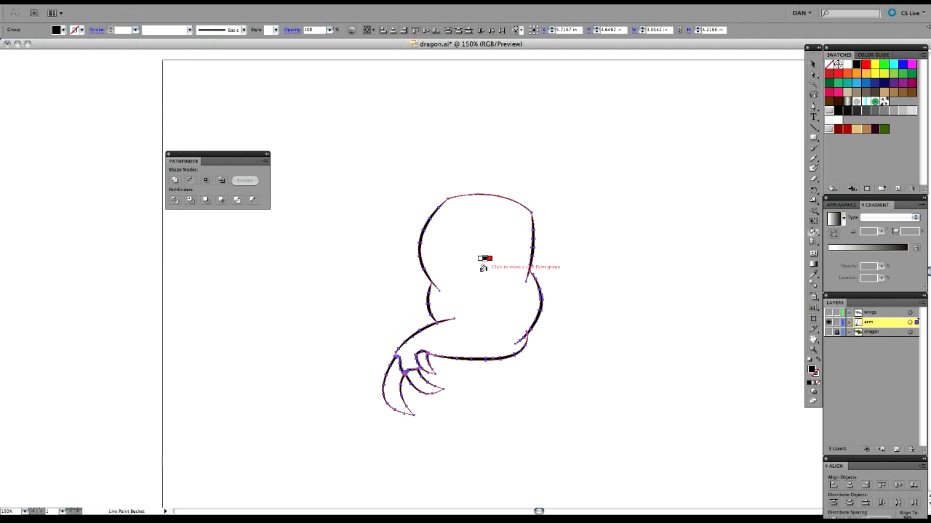
key(Left)
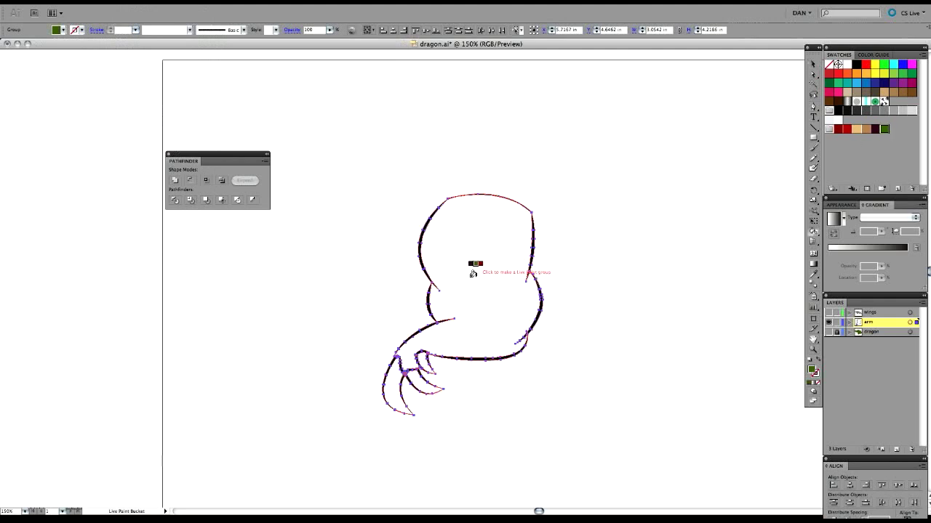
click(474, 284)
key(super+equal)
key(super+equal)
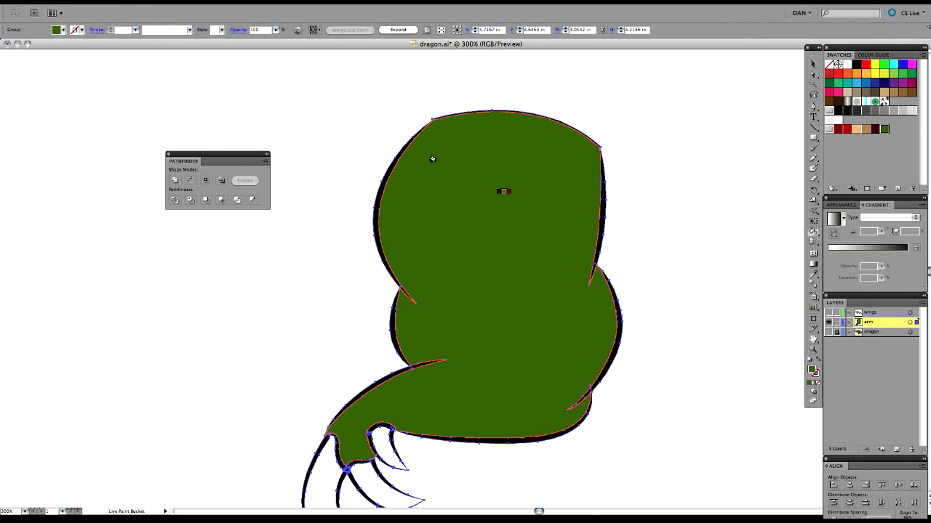
drag(466, 187, 422, 239)
key(v)
click(563, 174)
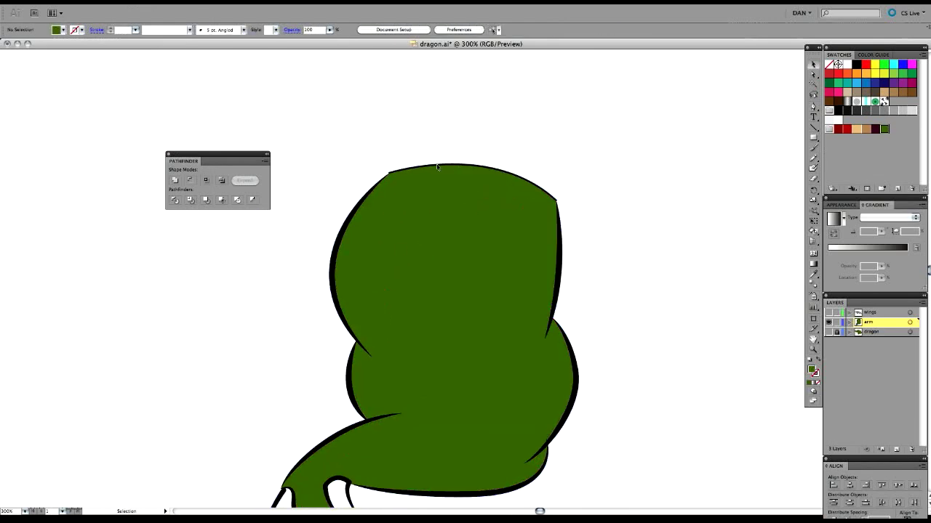
Expand the arm's Live Paint group and ungroup it into separate paths.
drag(332, 143, 652, 403)
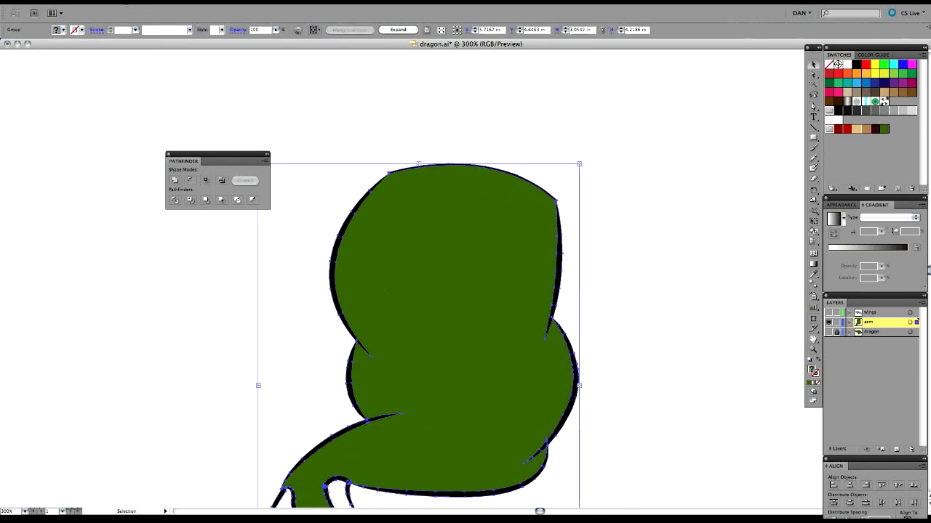
click(125, 3)
mouse_move(192, 219)
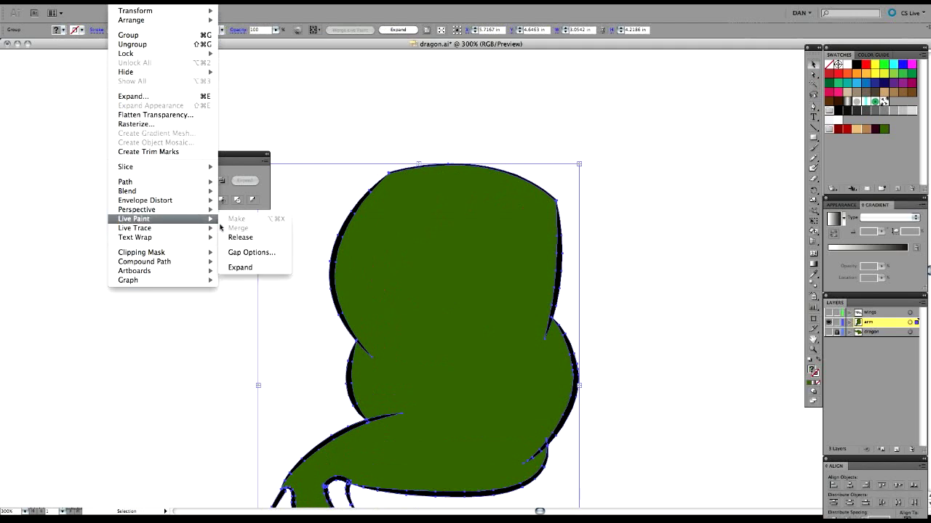
click(243, 268)
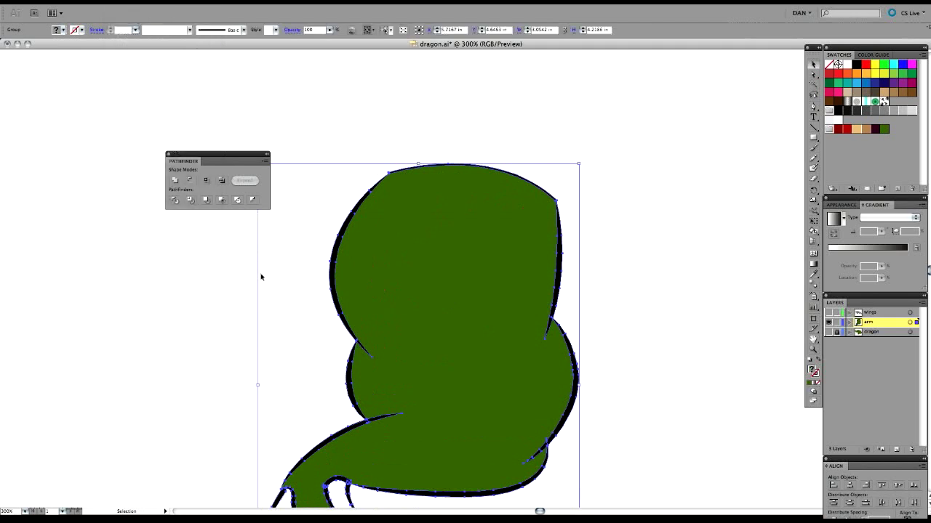
ctrl+click(442, 234)
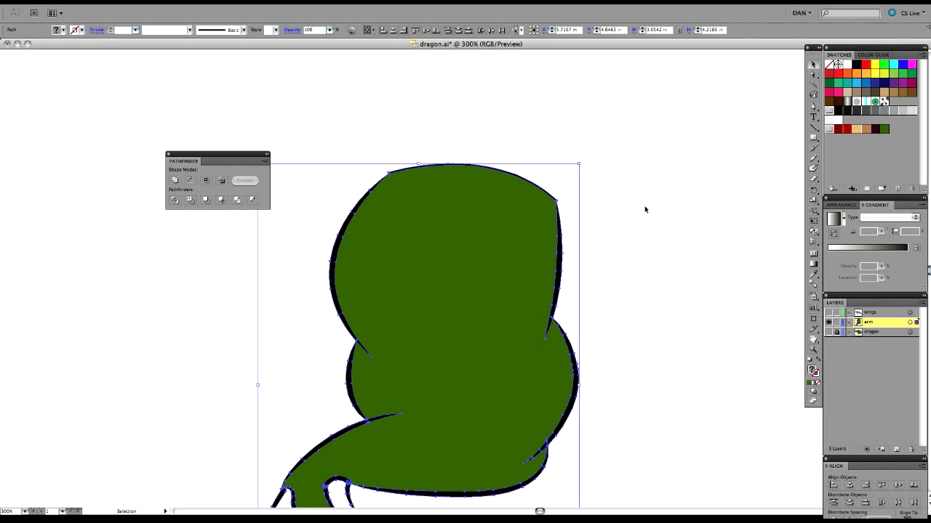
click(546, 178)
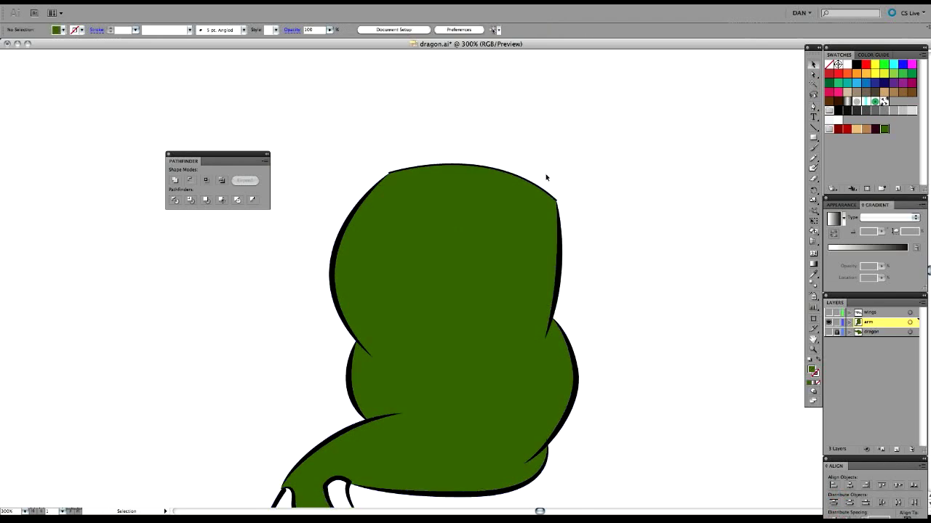
Delete the black closing line across the top of the arm.
mouse_move(468, 165)
mouse_down()
mouse_move(469, 154)
mouse_move(493, 142)
mouse_up()
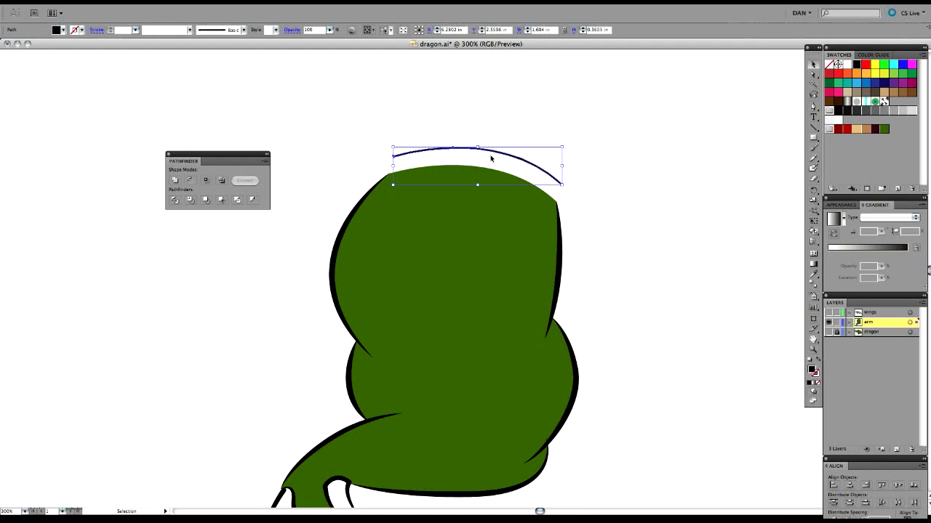
key(Delete)
key(space)
mouse_move(513, 348)
mouse_down()
mouse_move(476, 295)
mouse_move(529, 319)
mouse_move(539, 312)
mouse_up()
key(ctrl+minus)
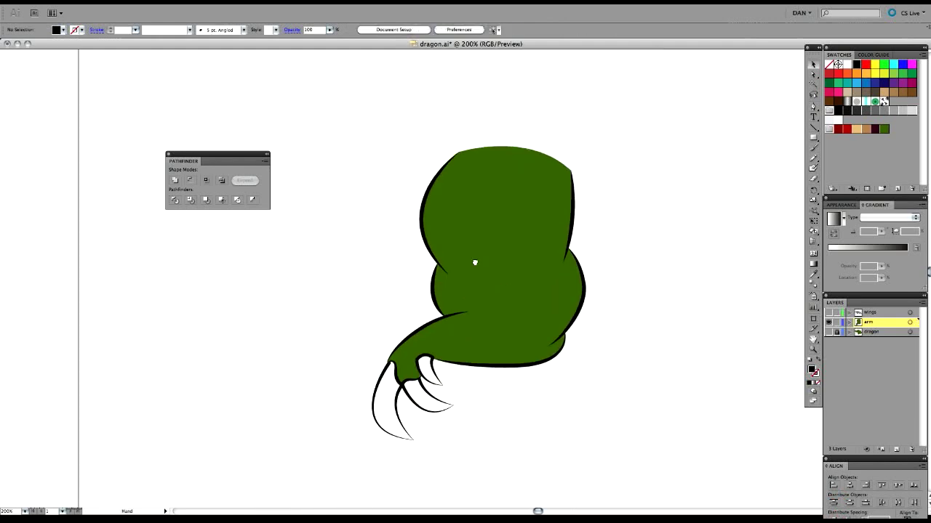
Duplicate the green arm fill beside the arm, offset a second copy slightly rightward, and subtract it with Minus Front.
scroll(475, 262, left, 3)
drag(553, 276, 342, 285)
key(space)
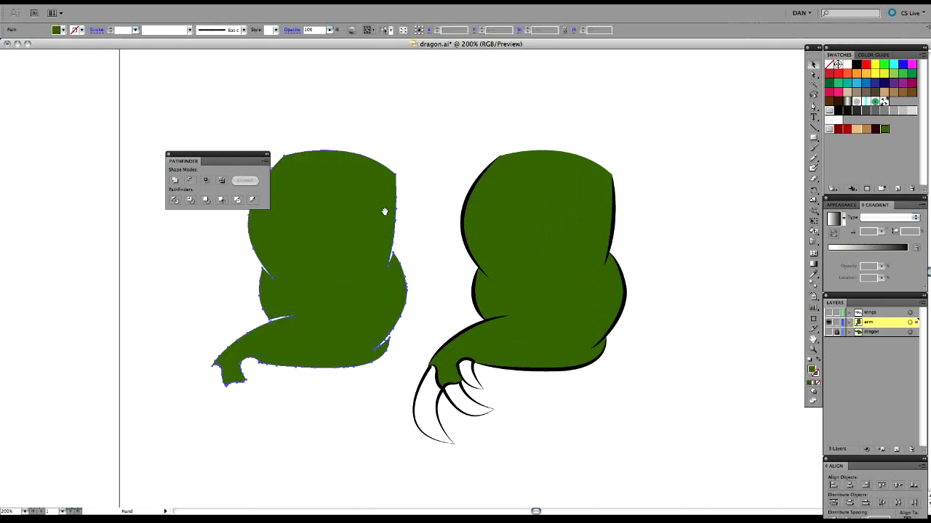
drag(385, 210, 466, 216)
drag(404, 318, 416, 320)
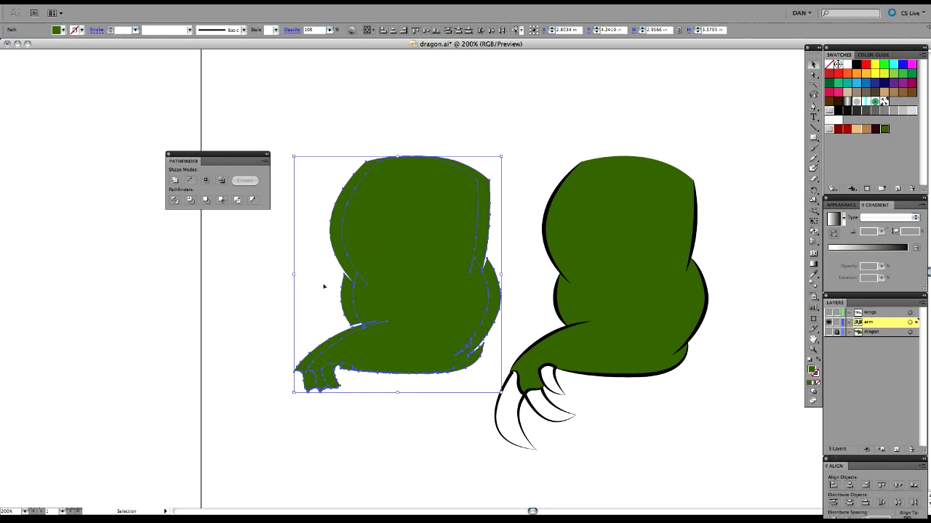
click(190, 181)
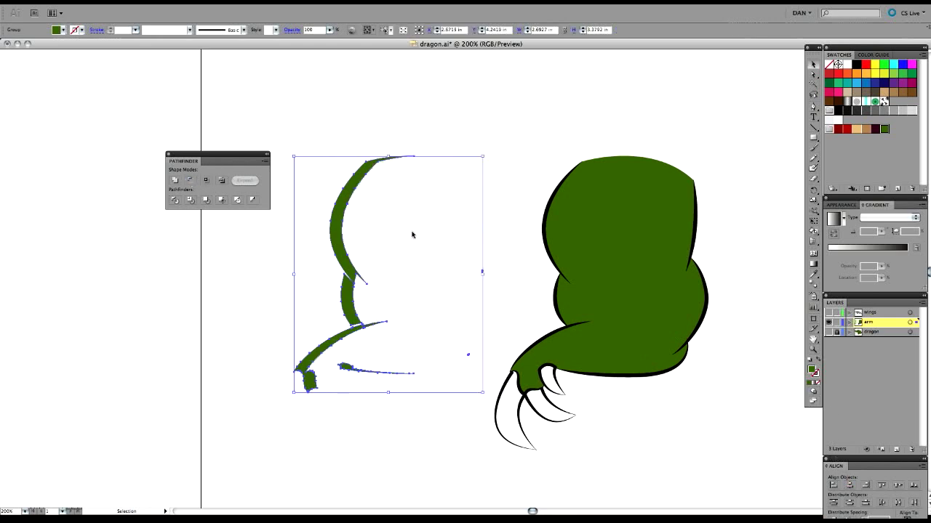
Recolor the leftover arm slivers to a darker green with 30% brightness.
drag(413, 256, 309, 167)
click(351, 30)
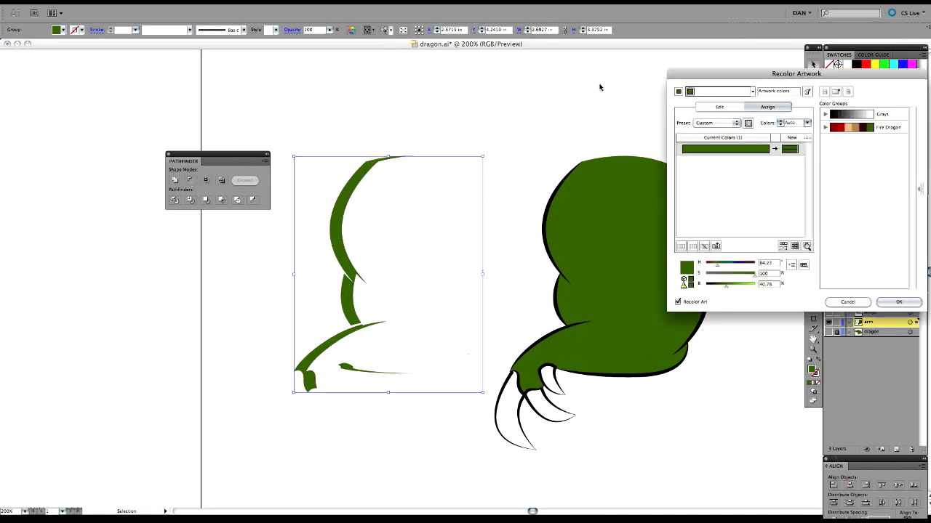
click(717, 106)
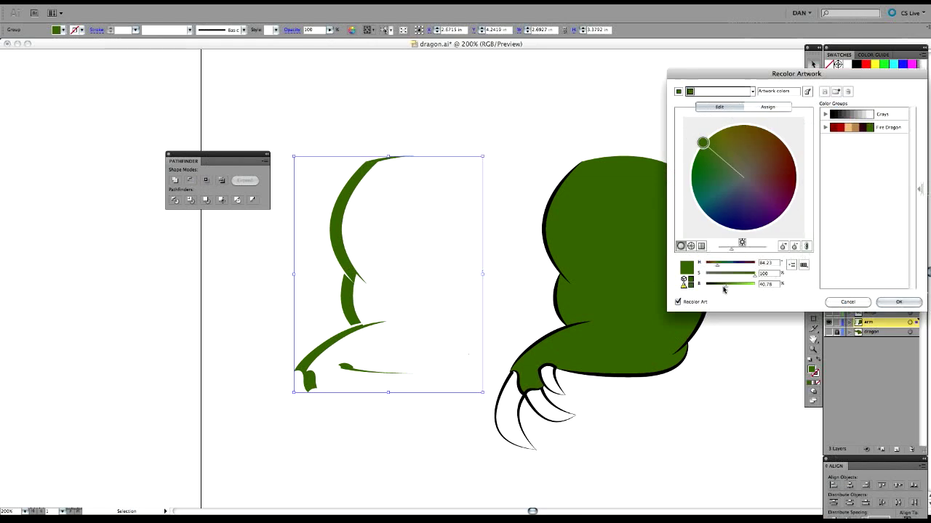
drag(723, 289, 719, 291)
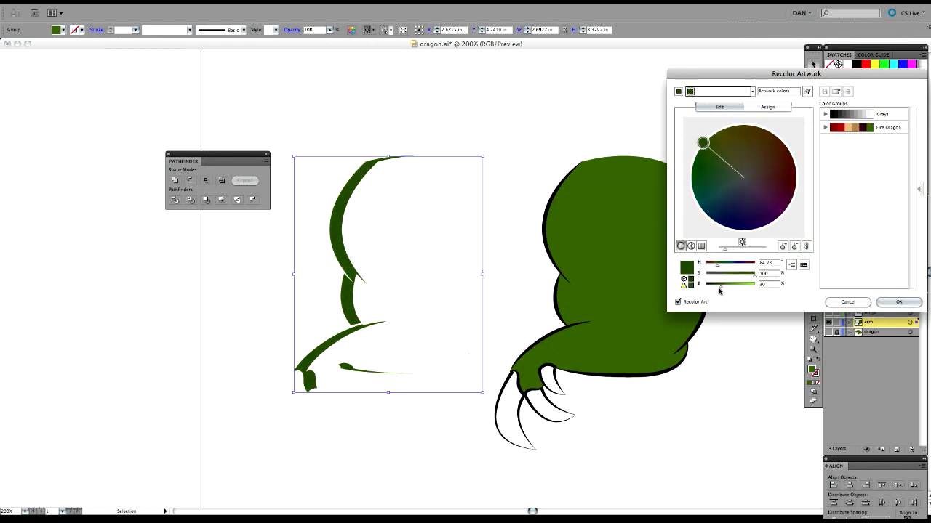
click(899, 302)
Position the dark green shadow pieces along the arm's left edge and deselect them.
mouse_move(348, 303)
mouse_down()
mouse_move(574, 303)
mouse_move(473, 301)
mouse_move(424, 283)
mouse_up()
click(461, 227)
key(super+equal)
key(super+equal)
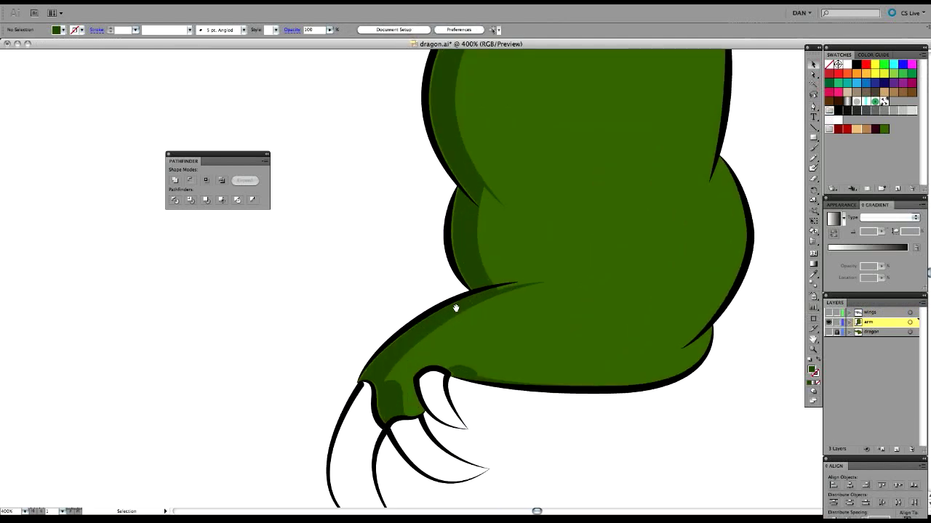
drag(542, 199, 444, 337)
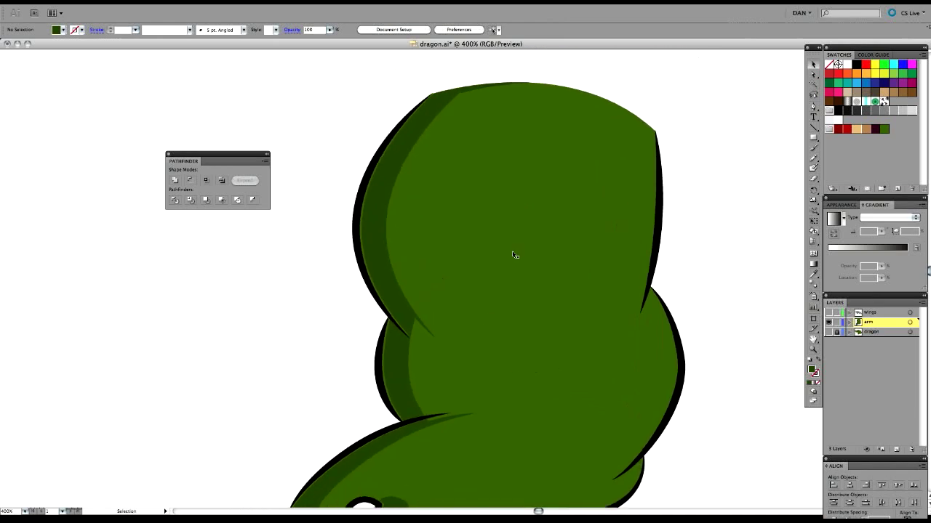
Draw a curved path just inside the upper arm's right outline, with no fill and a white stroke.
key(p)
drag(630, 143, 540, 146)
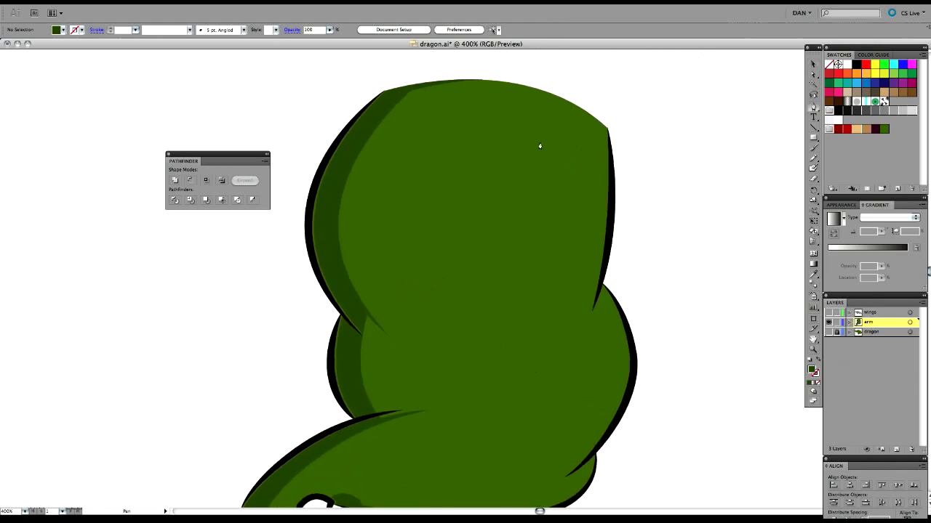
click(598, 130)
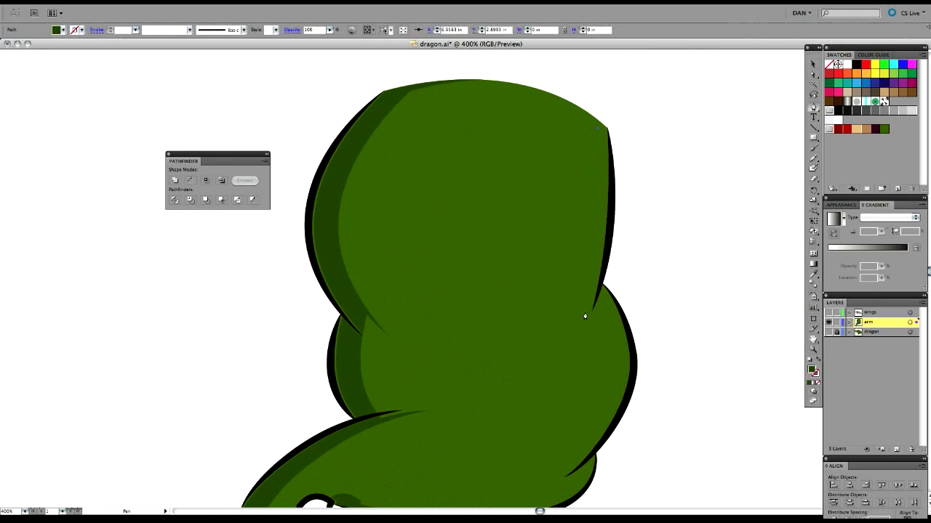
click(555, 430)
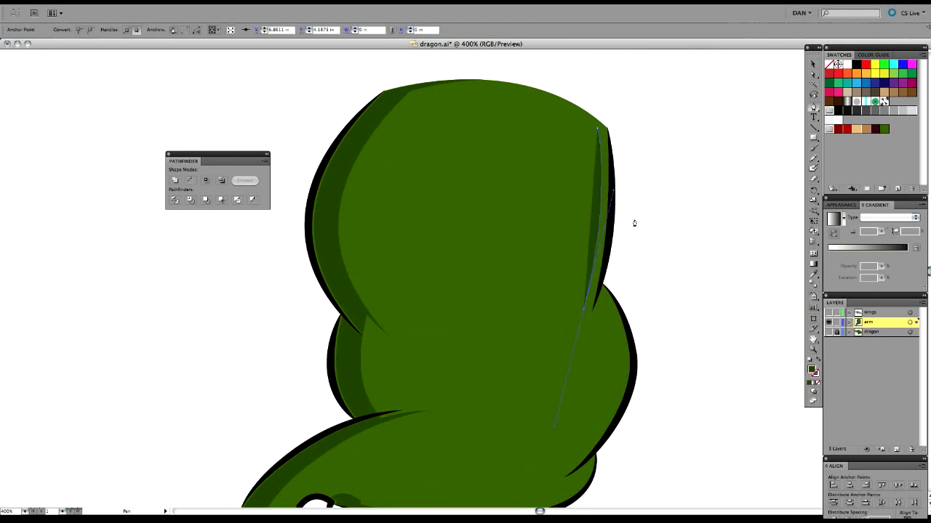
key(slash)
click(848, 66)
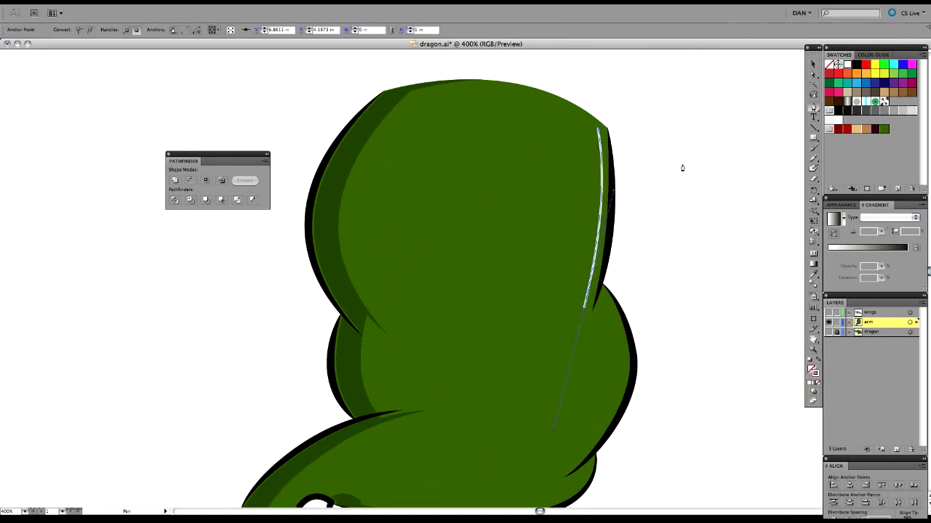
key(v)
click(698, 211)
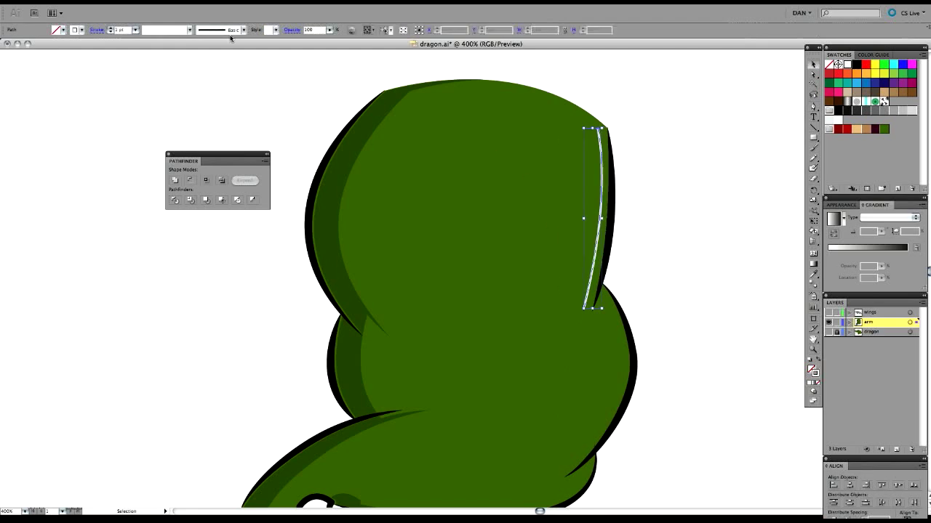
Give the white highlight path a width profile tapered at both ends, thicken its stroke, and expand its appearance.
click(189, 30)
click(149, 73)
click(110, 27)
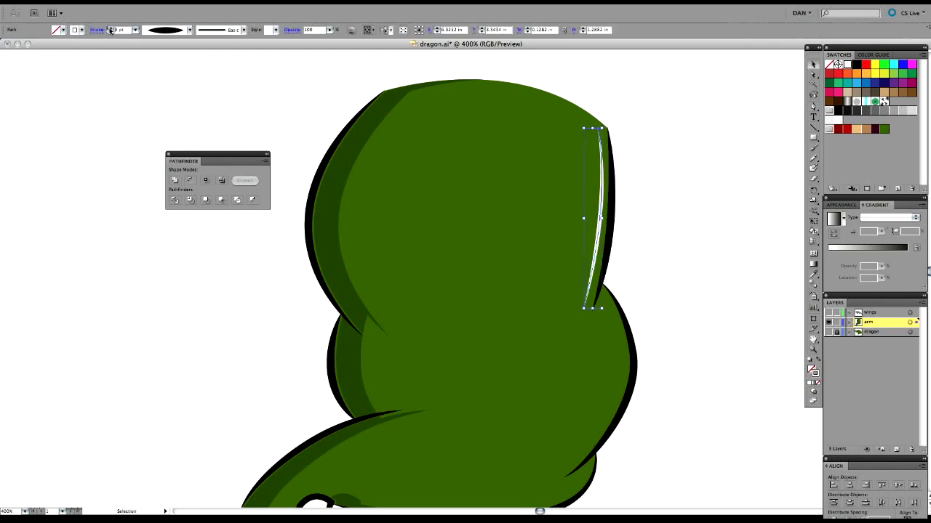
click(110, 27)
click(124, 3)
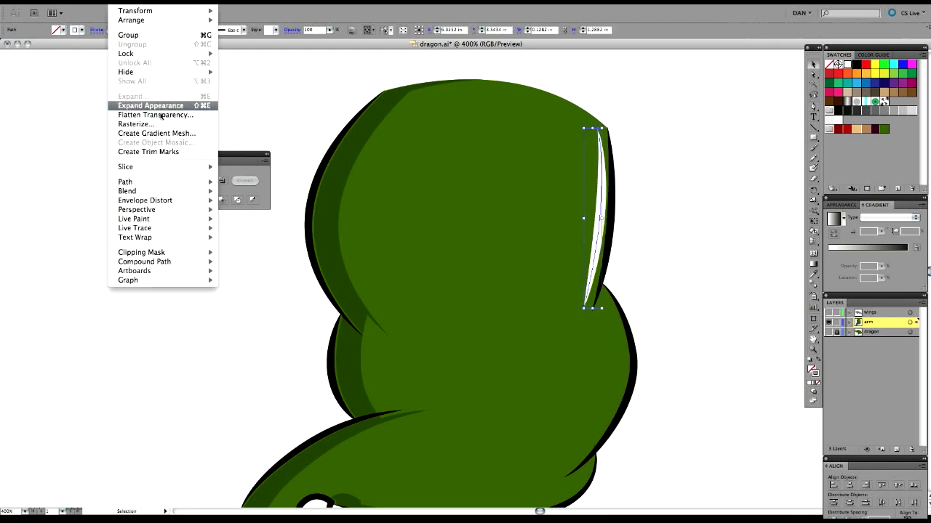
click(150, 102)
Sample the arm's green for the highlight shape and recolor it to a lighter green of about 60% brightness.
key(i)
click(507, 185)
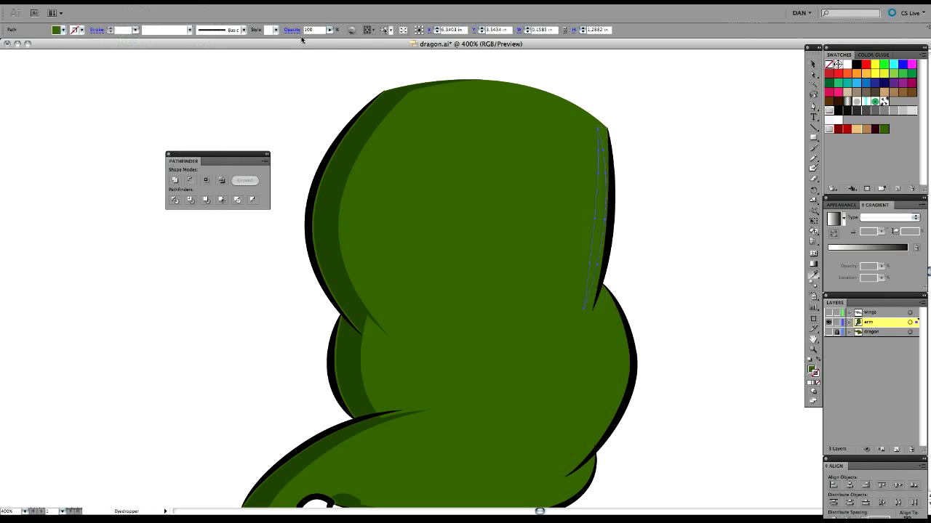
click(351, 30)
click(717, 107)
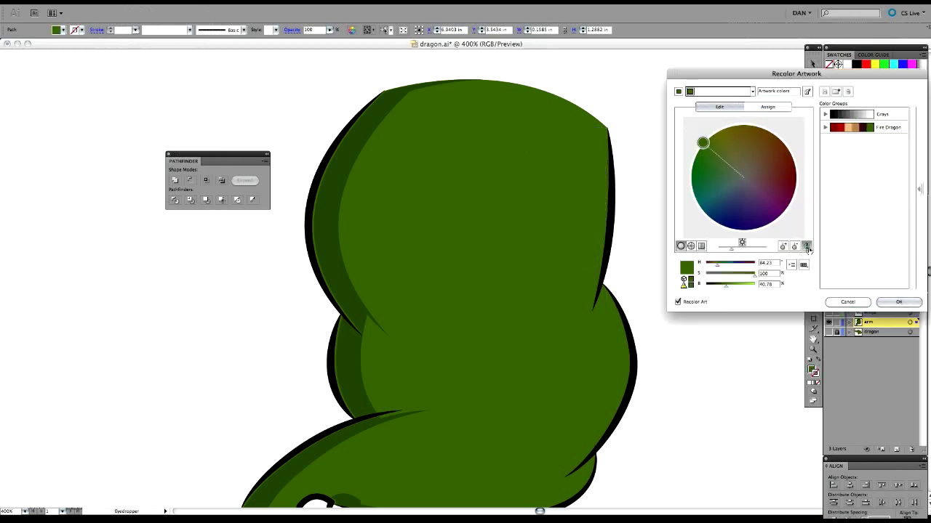
drag(734, 251, 745, 251)
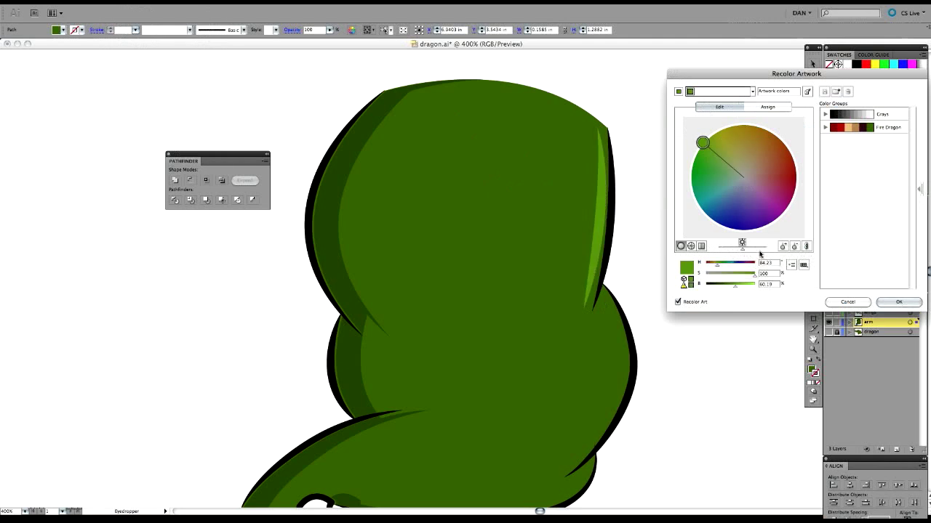
click(898, 302)
key(v)
click(727, 320)
Show the wings and dragon layers together with the arm.
drag(670, 410, 700, 327)
key(super+minus)
key(super+minus)
click(829, 312)
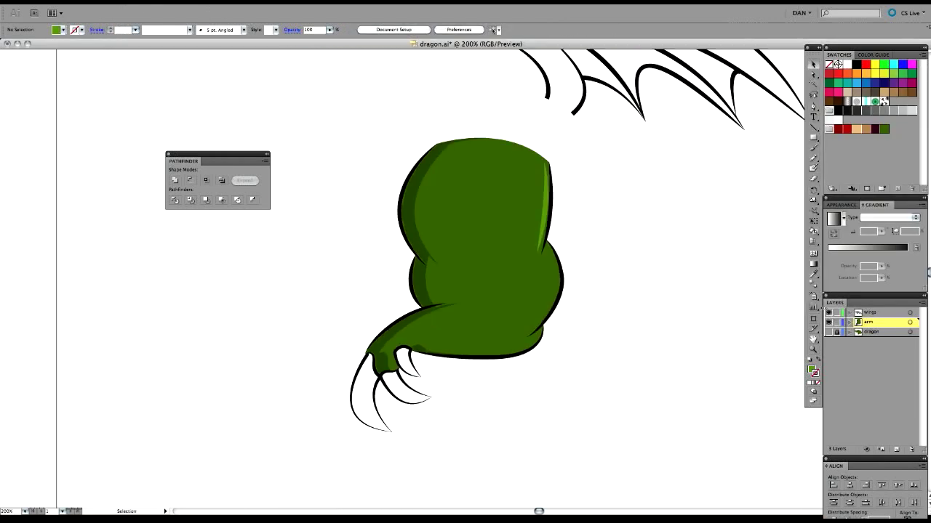
click(829, 332)
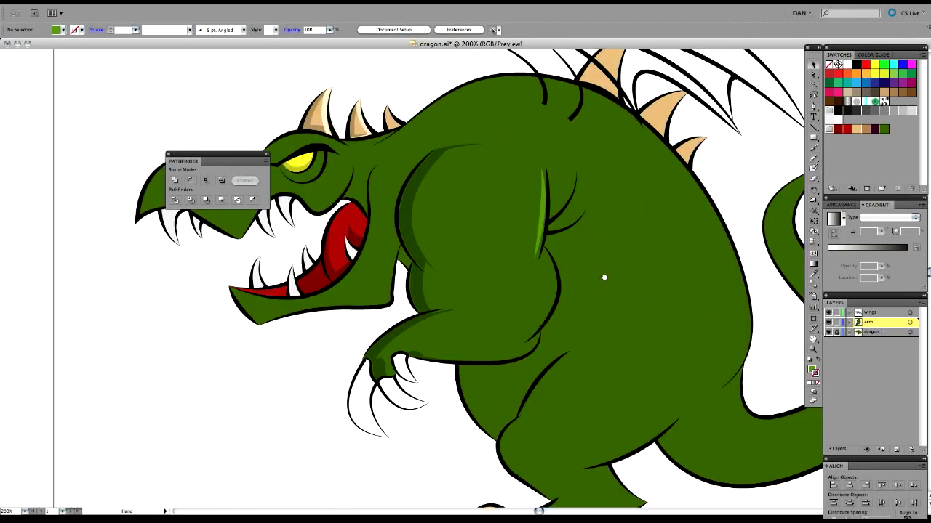
Examine the shaded arm against the dragon's body, wings and head at 300% zoom.
drag(603, 276, 555, 322)
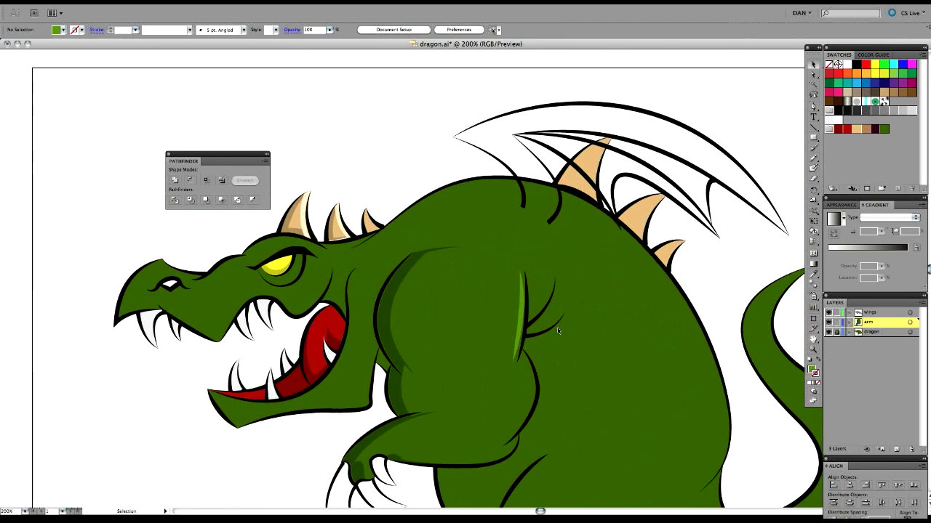
key(ctrl+plus)
key(ctrl+plus)
key(ctrl+plus)
key(super+minus)
key(super+minus)
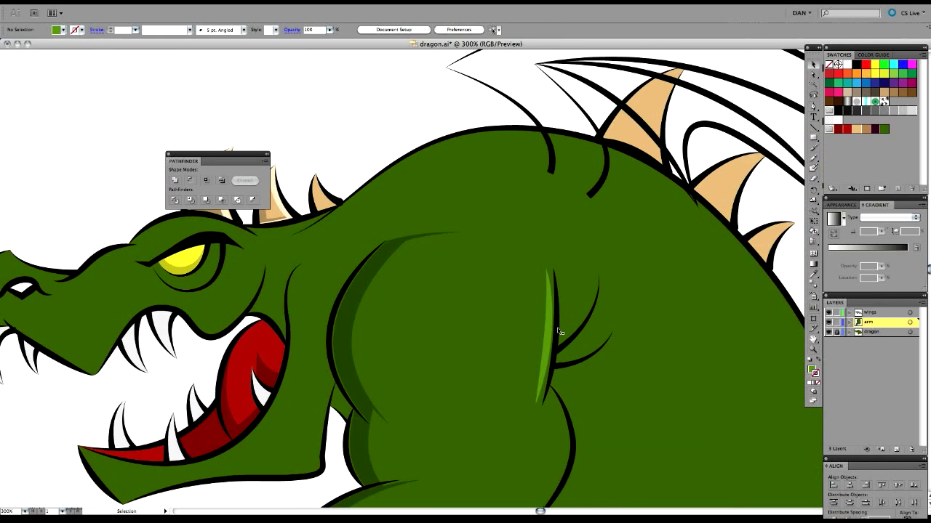
drag(463, 334, 645, 310)
drag(465, 326, 511, 342)
drag(549, 275, 540, 266)
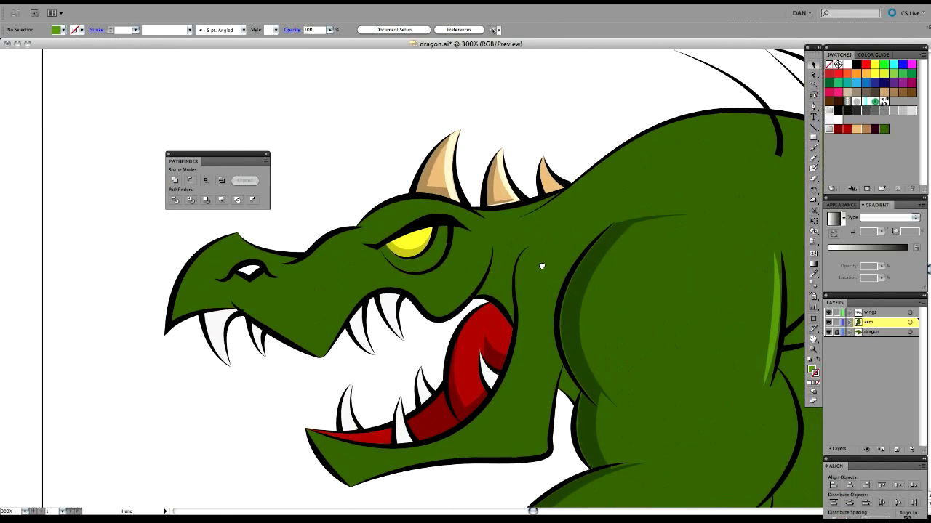